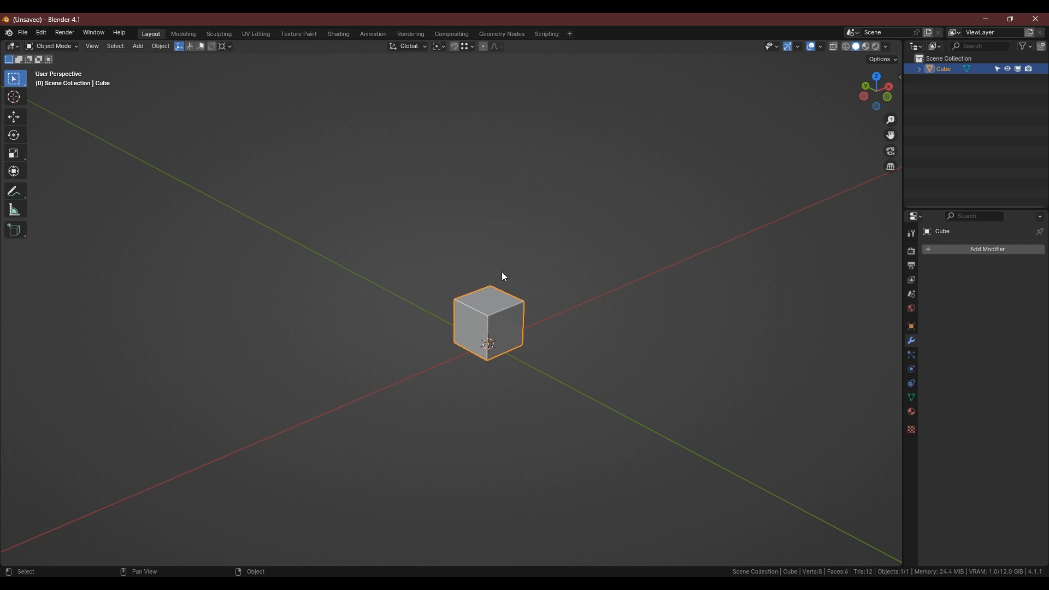
Step: Delete the default cube and add a mesh plane with a size of 10 m
{"action": "key", "text": "Delete"}
{"action": "key", "text": "shift+a"}
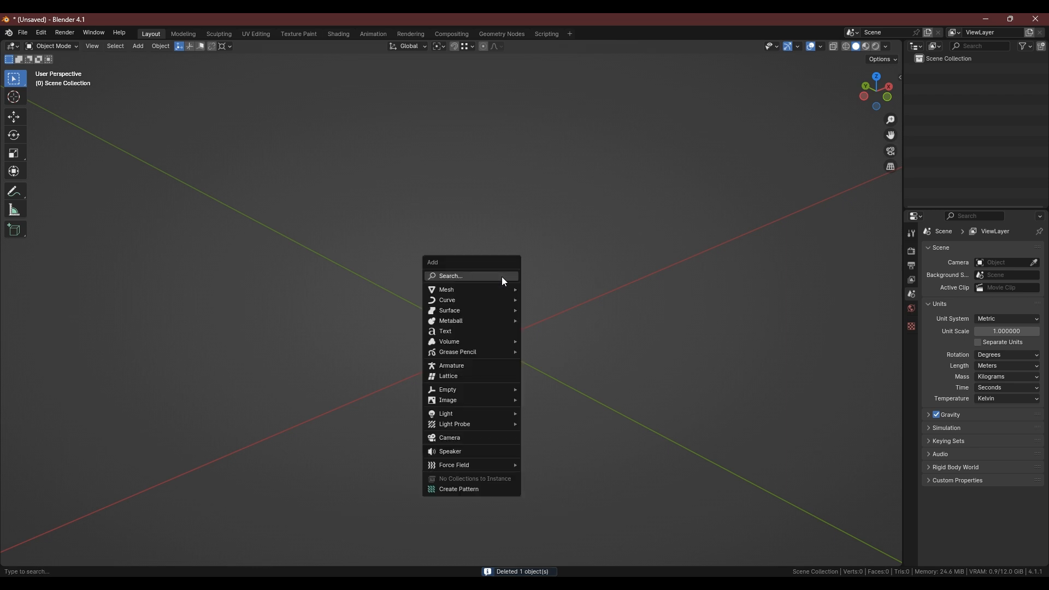
{"action": "mouse_move", "coordinate": [462, 292]}
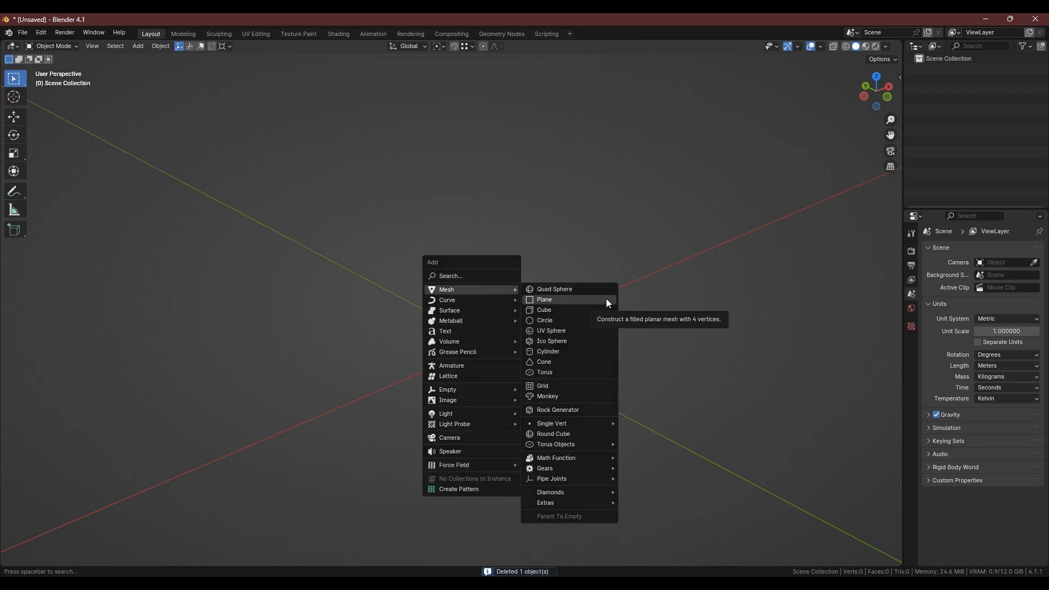
{"action": "left_click", "coordinate": [606, 300]}
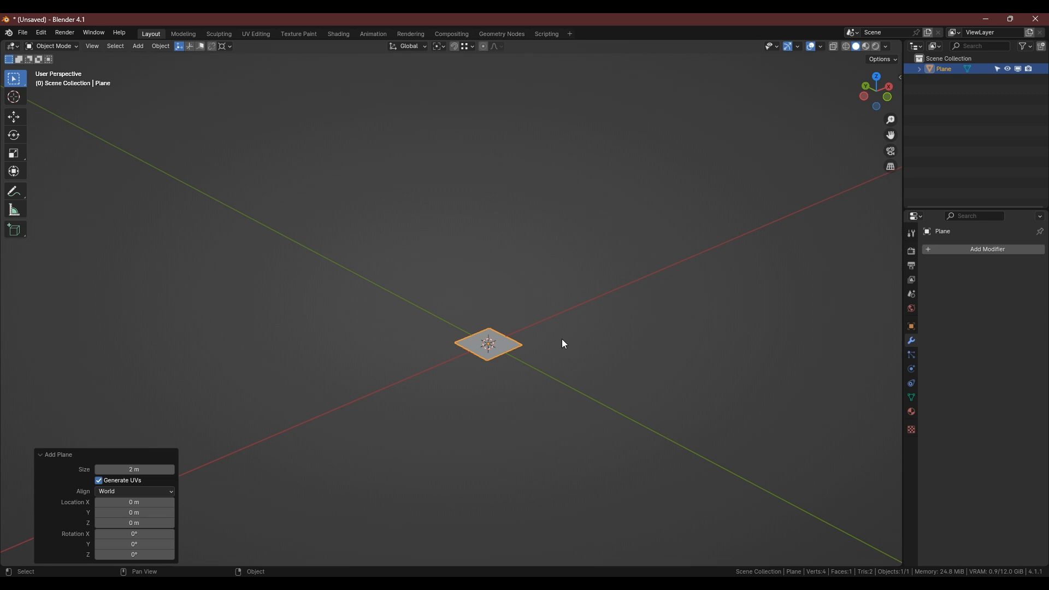
{"action": "left_click", "coordinate": [148, 470]}
{"action": "type", "text": "10"}
{"action": "key", "text": "Return"}
Step: Subdivide the plane twice in Edit Mode, using 10 cuts each time, to make a dense grid
{"action": "key", "text": "Tab"}
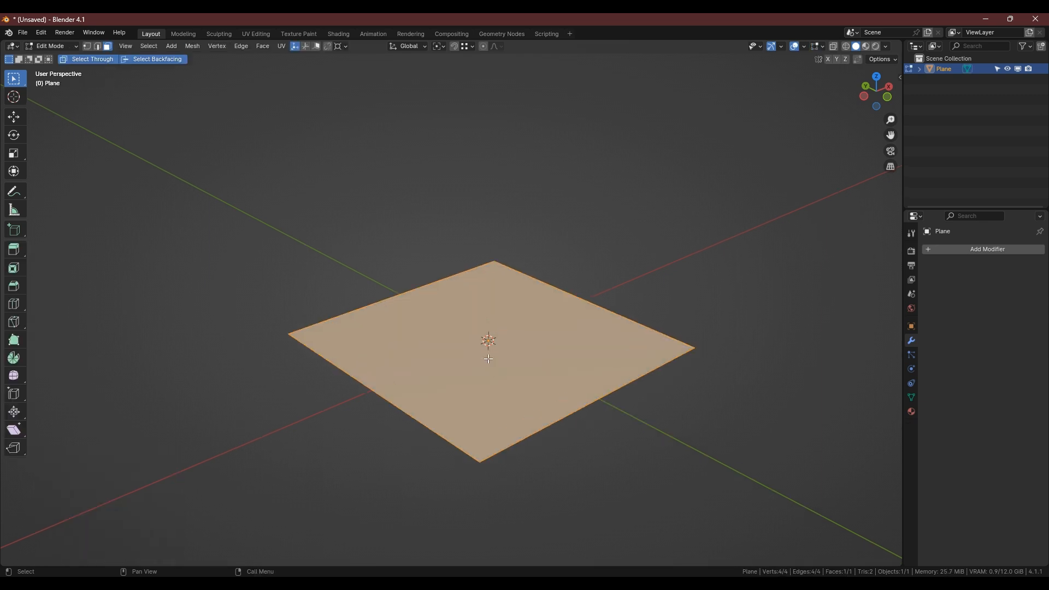
{"action": "right_click", "coordinate": [480, 310]}
{"action": "left_click", "coordinate": [437, 345]}
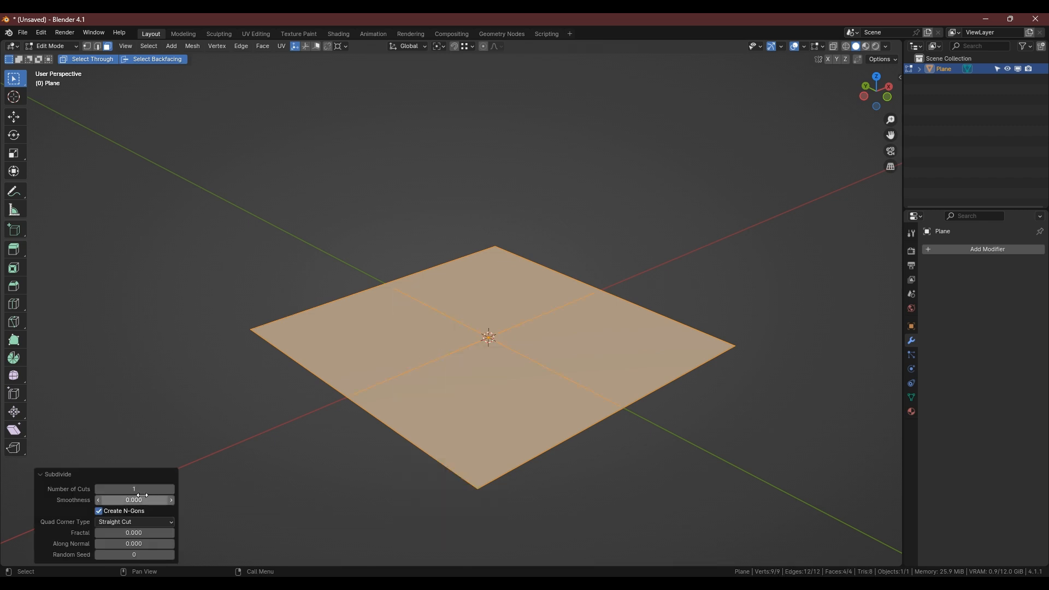
{"action": "left_click_drag", "start_coordinate": [140, 489], "coordinate": [167, 487]}
{"action": "right_click", "coordinate": [481, 316]}
{"action": "left_click", "coordinate": [481, 314]}
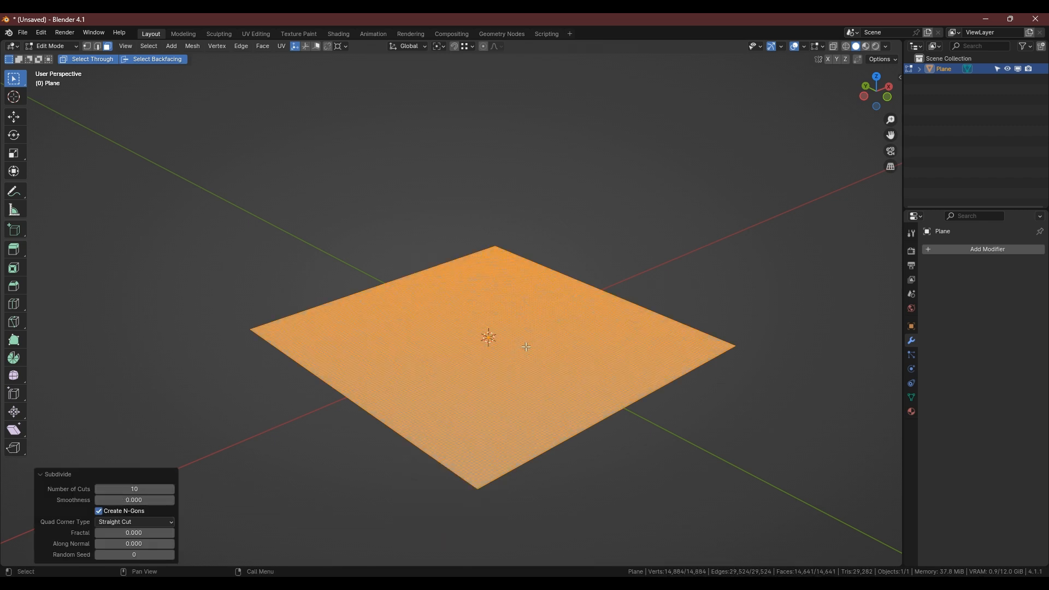
Step: Select the single face at the plane's centre and turn on proportional editing
{"action": "left_click", "coordinate": [488, 338]}
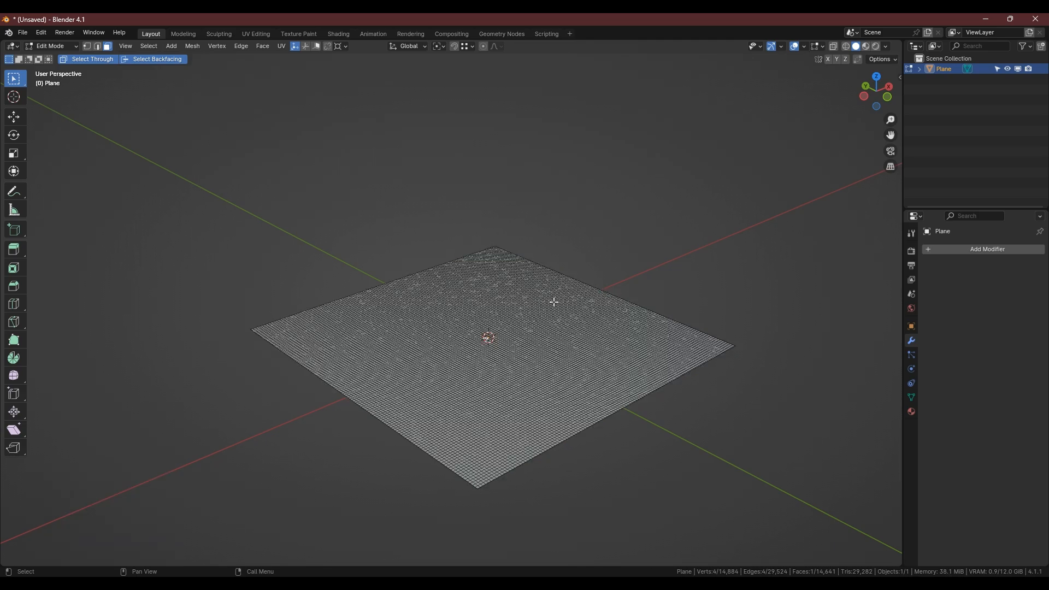
{"action": "middle_click_drag", "start_coordinate": [554, 301], "coordinate": [477, 336]}
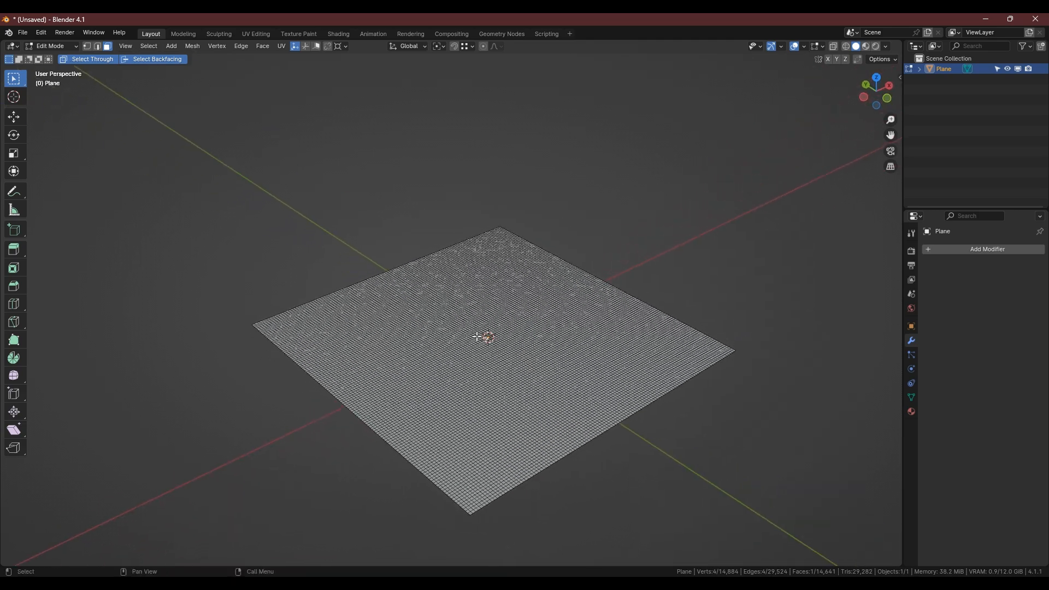
{"action": "scroll", "coordinate": [484, 336], "scroll_direction": "up", "scroll_amount": 5}
{"action": "scroll", "coordinate": [489, 335], "scroll_direction": "down", "scroll_amount": 5}
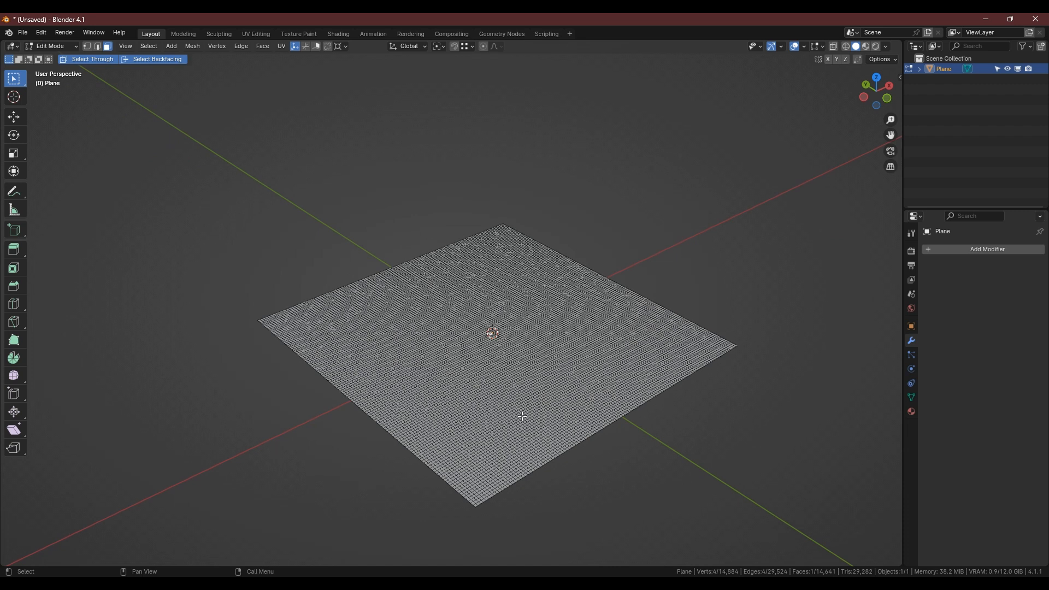
{"action": "middle_click_drag", "start_coordinate": [522, 417], "coordinate": [506, 383], "text": "shift"}
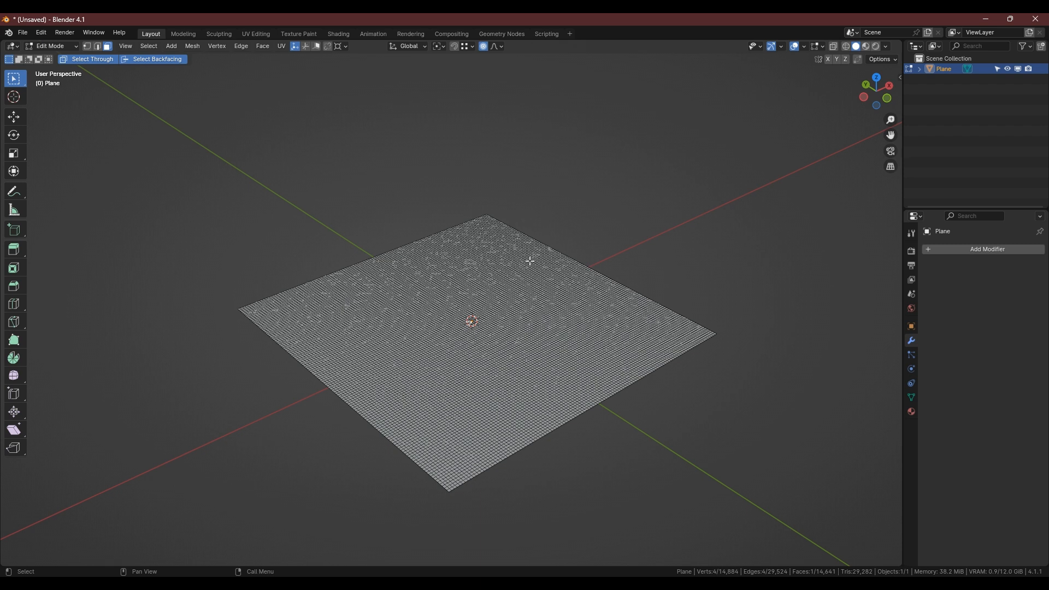
Step: Try raising the centre face along Z with Smooth falloff, varying the influence radius between 1 m and about 2.85 m
{"action": "key", "text": "g"}
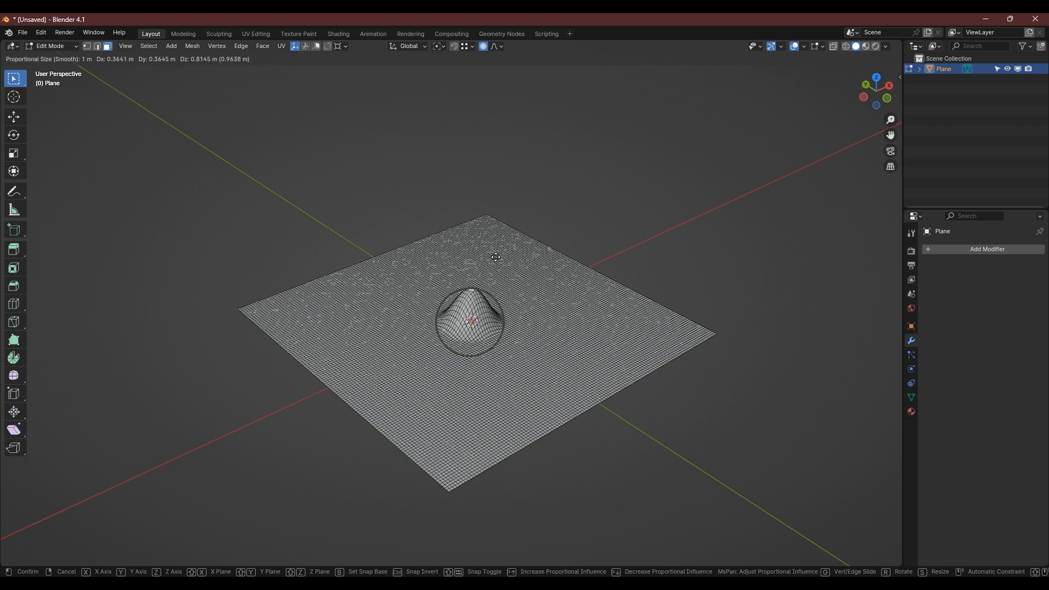
{"action": "key", "text": "z"}
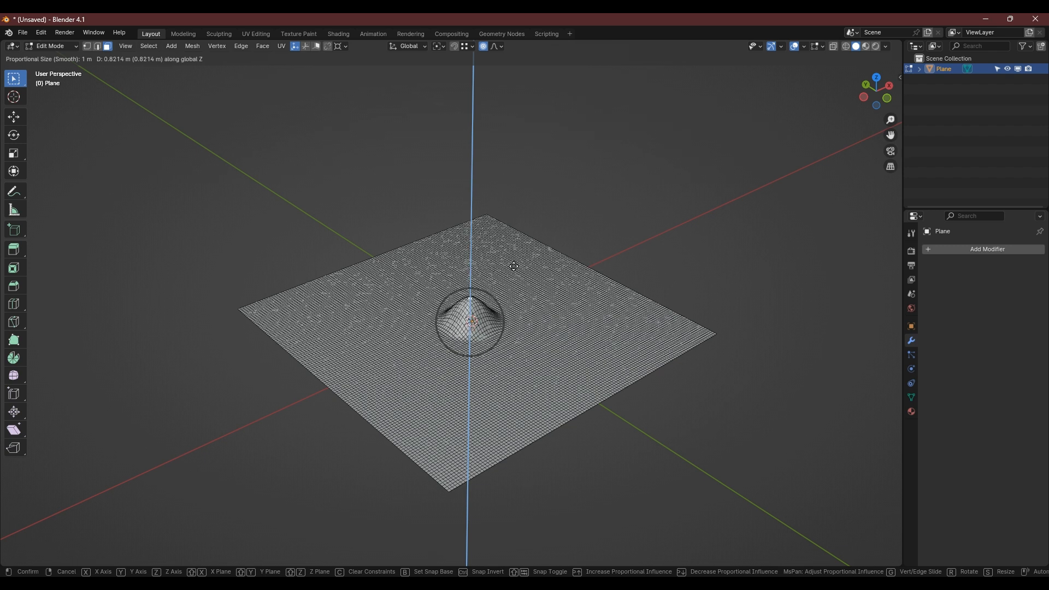
{"action": "scroll", "coordinate": [514, 267], "scroll_direction": "down", "scroll_amount": 11}
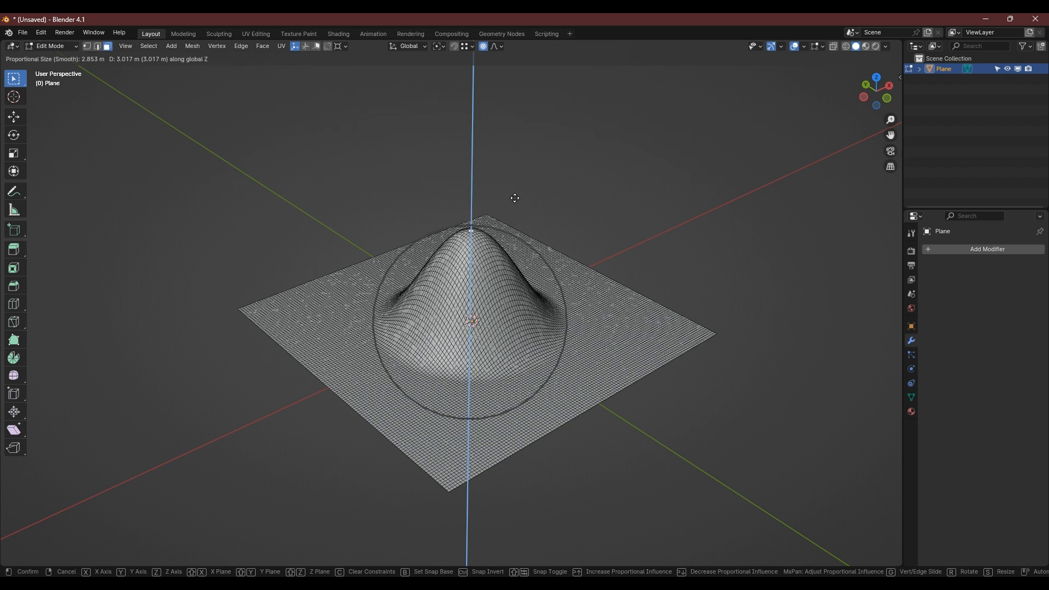
{"action": "scroll", "coordinate": [511, 360], "scroll_direction": "up", "scroll_amount": 7}
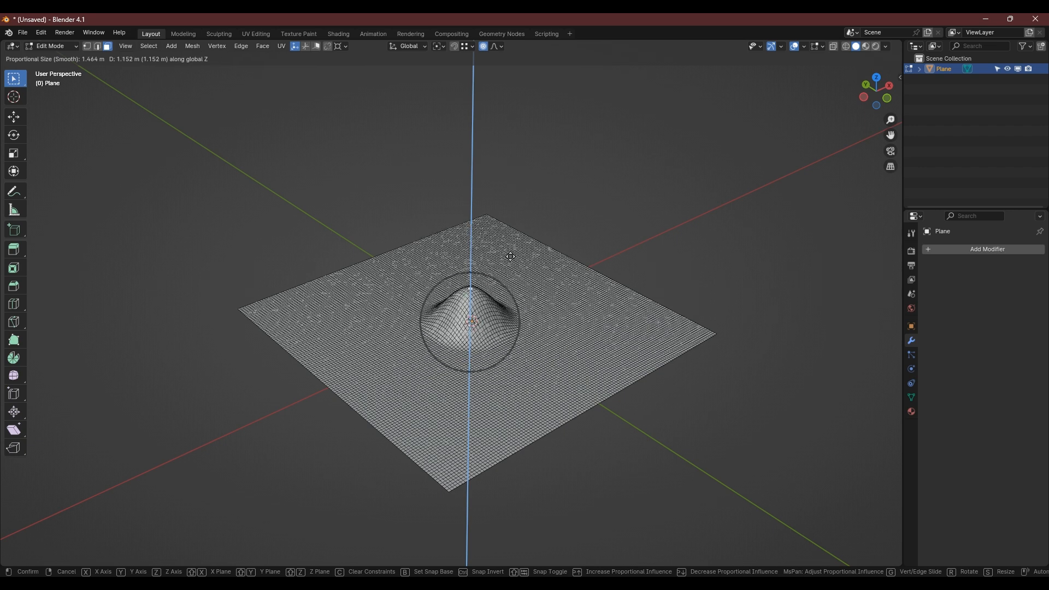
{"action": "key", "text": "Escape"}
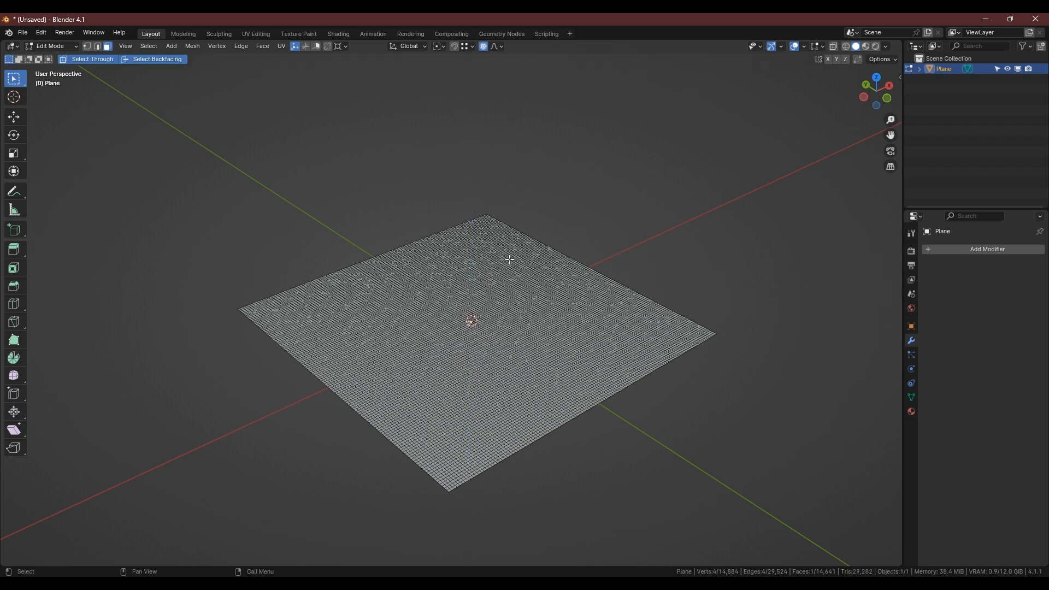
Step: Try moving the centre face up and down along Z with Smooth falloff, enlarging the influence radius to about 2.85 m
{"action": "left_click", "coordinate": [500, 48]}
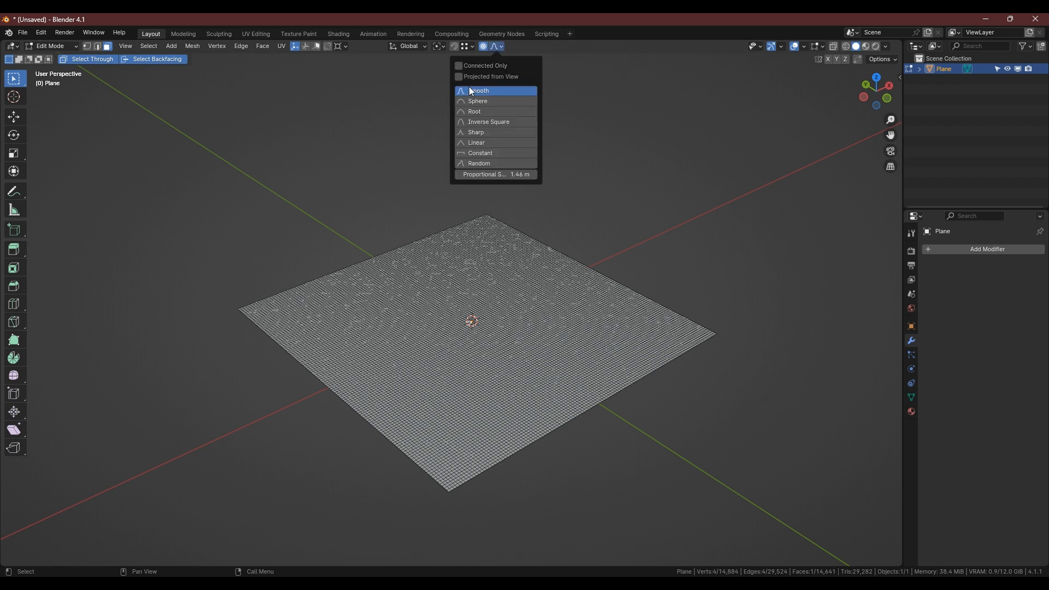
{"action": "key", "text": "g"}
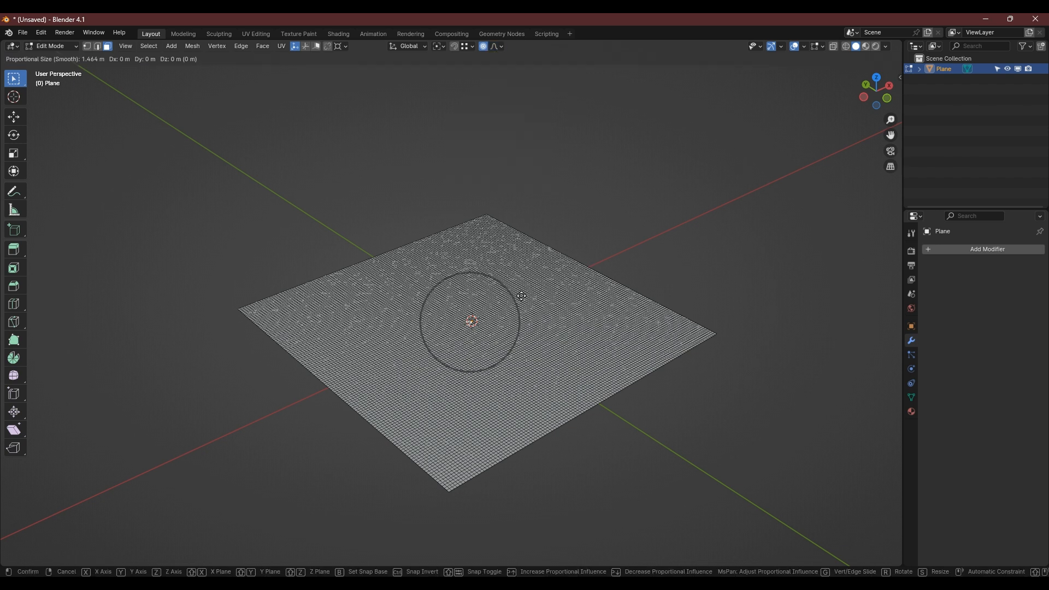
{"action": "key", "text": "z"}
{"action": "scroll", "coordinate": [525, 249], "scroll_direction": "down", "scroll_amount": 1}
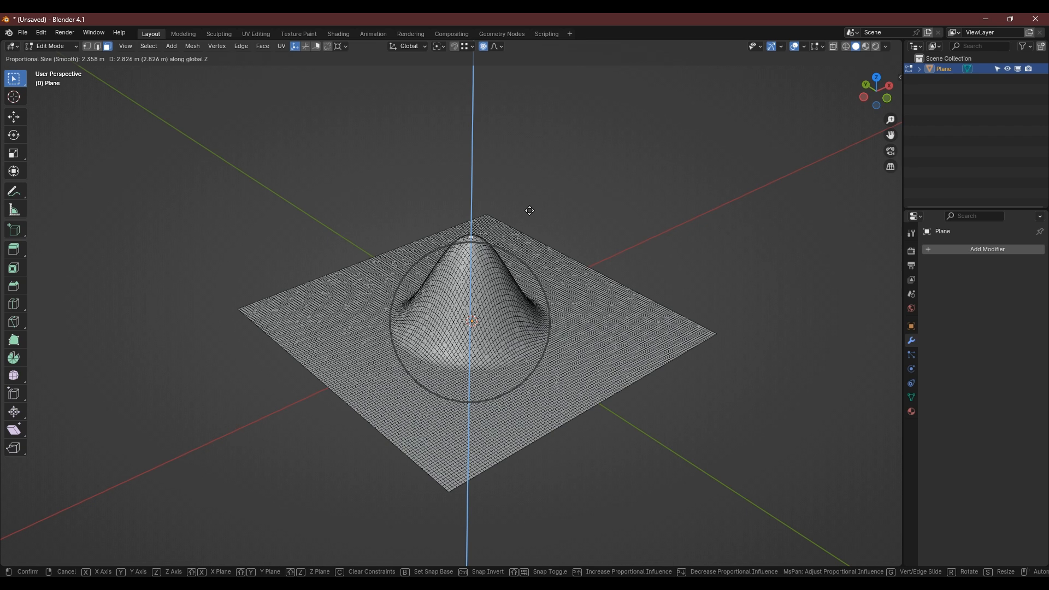
{"action": "scroll", "coordinate": [533, 213], "scroll_direction": "down", "scroll_amount": 2}
{"action": "scroll", "coordinate": [516, 203], "scroll_direction": "down", "scroll_amount": 2}
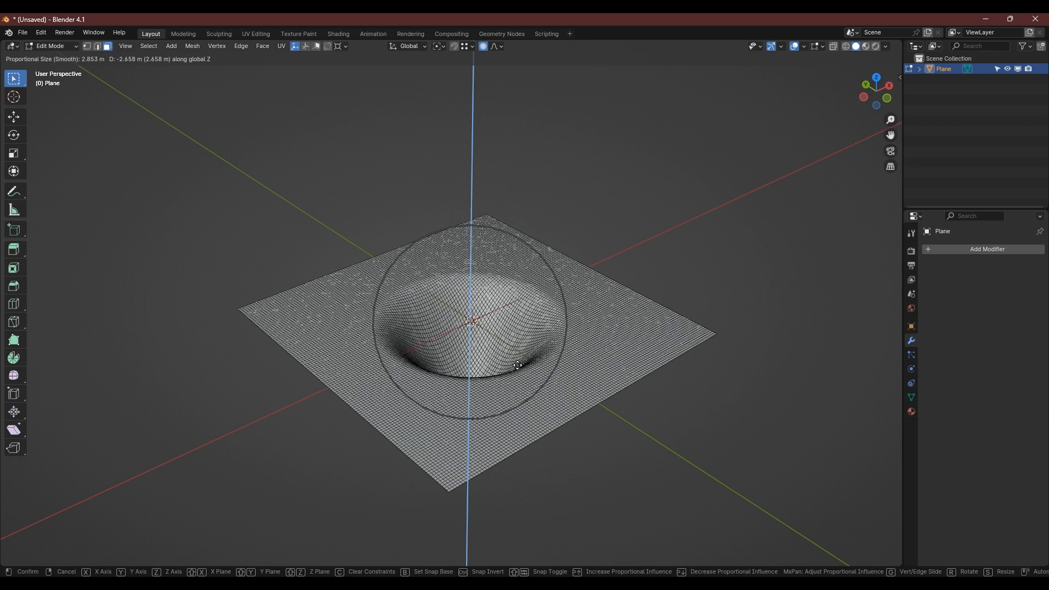
{"action": "right_click", "coordinate": [531, 294]}
Step: Switch the proportional falloff to Sphere and try raising the centre face along Z
{"action": "left_click", "coordinate": [497, 48]}
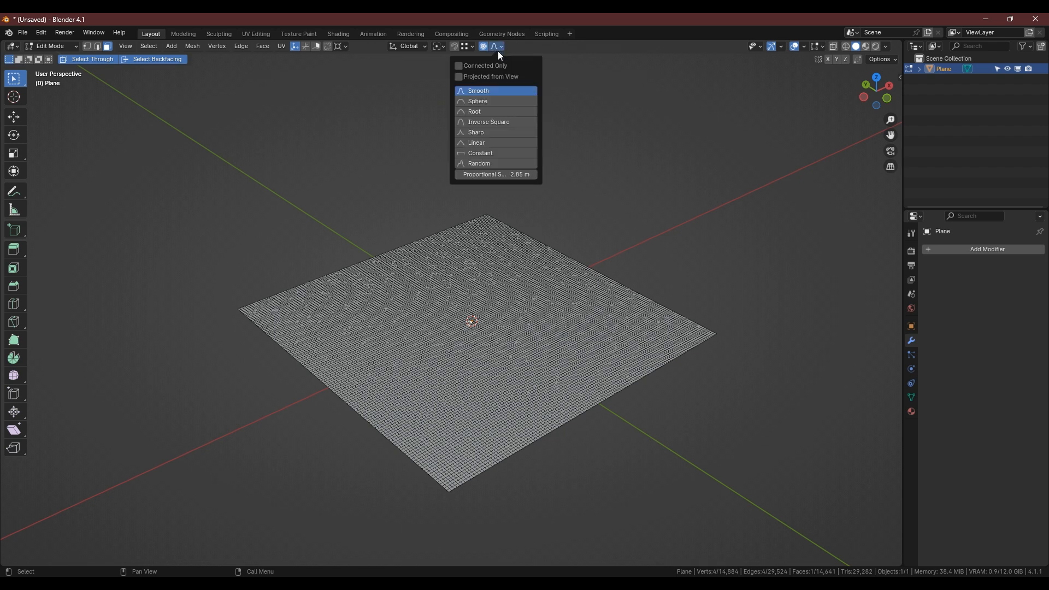
{"action": "left_click", "coordinate": [476, 103]}
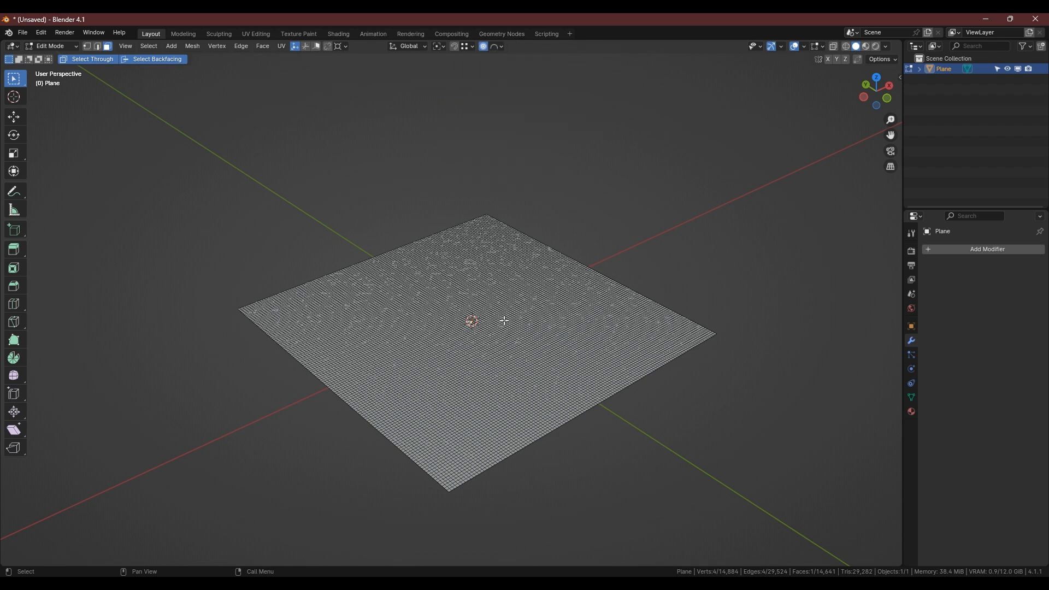
{"action": "key", "text": "g"}
{"action": "key", "text": "z"}
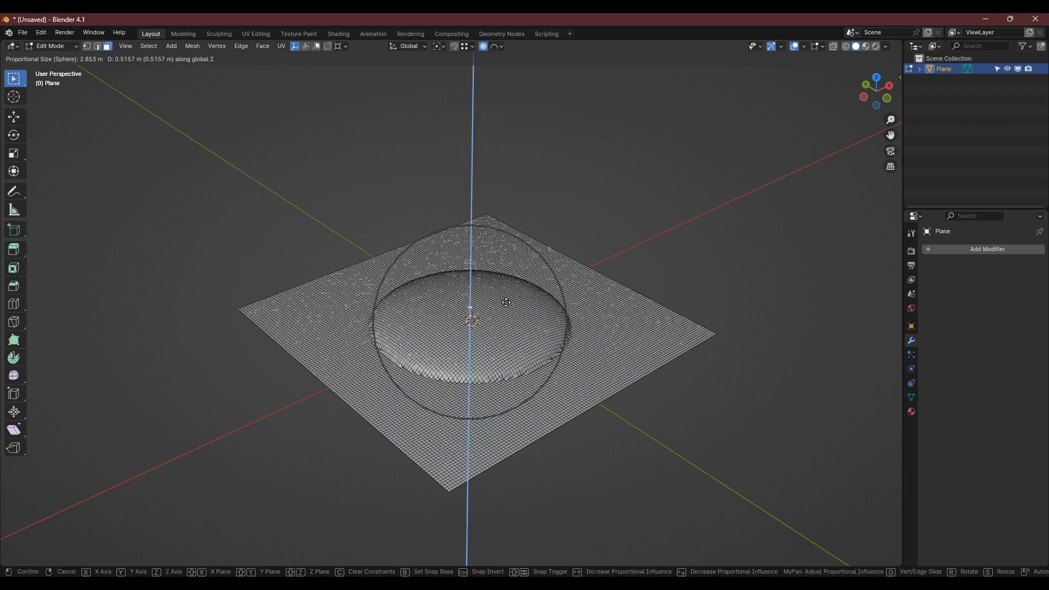
{"action": "key", "text": "Escape"}
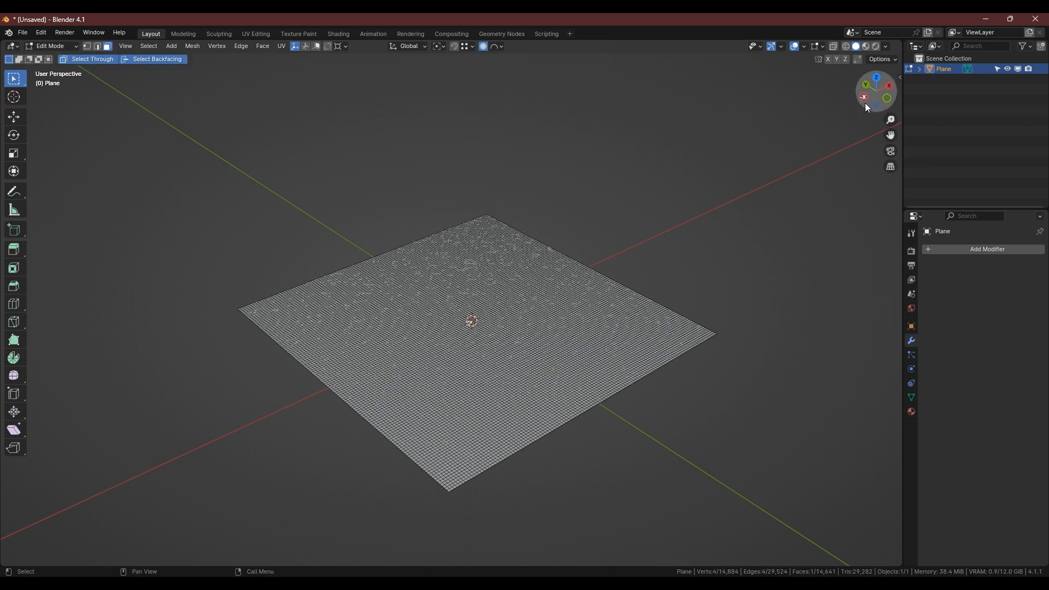
Step: In front view, try raising the centre face into a dome with Sphere falloff, shrinking the influence radius to about 1.33 m
{"action": "left_click", "coordinate": [884, 101]}
{"action": "key", "text": "g"}
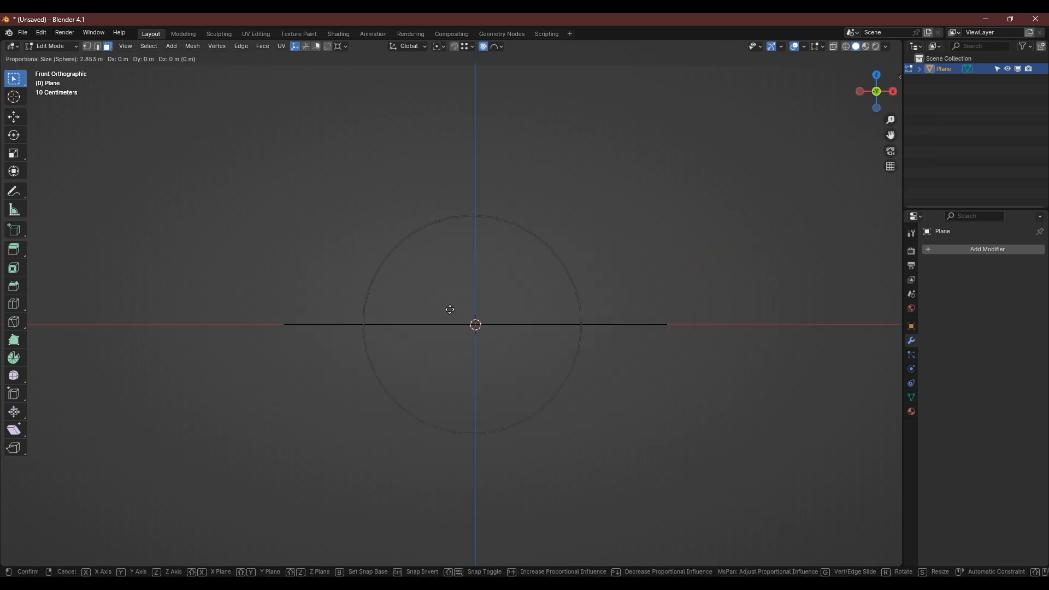
{"action": "key", "text": "z"}
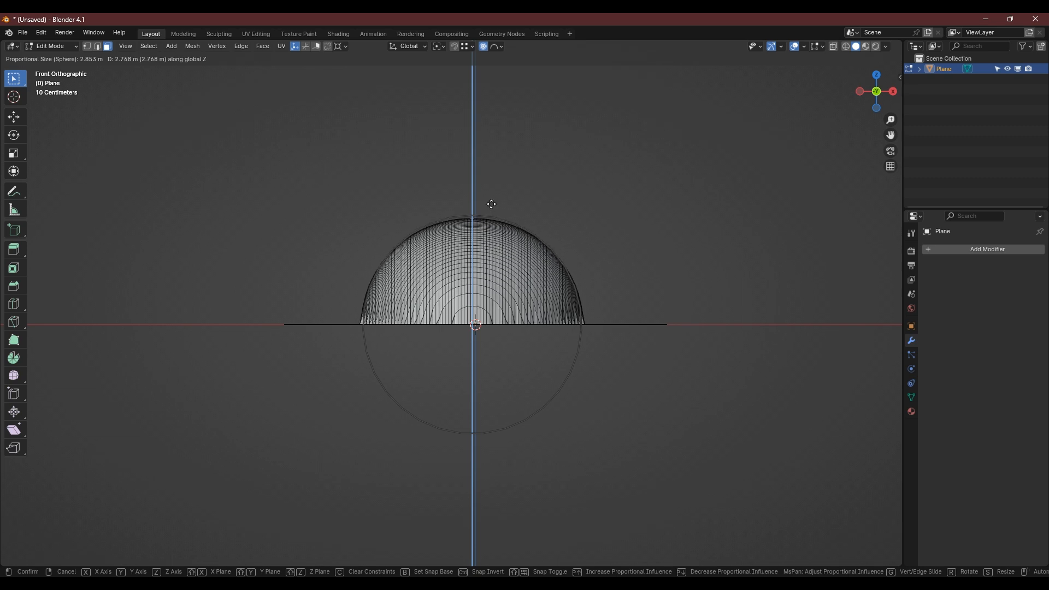
{"action": "scroll", "coordinate": [491, 205], "scroll_direction": "up", "scroll_amount": 7}
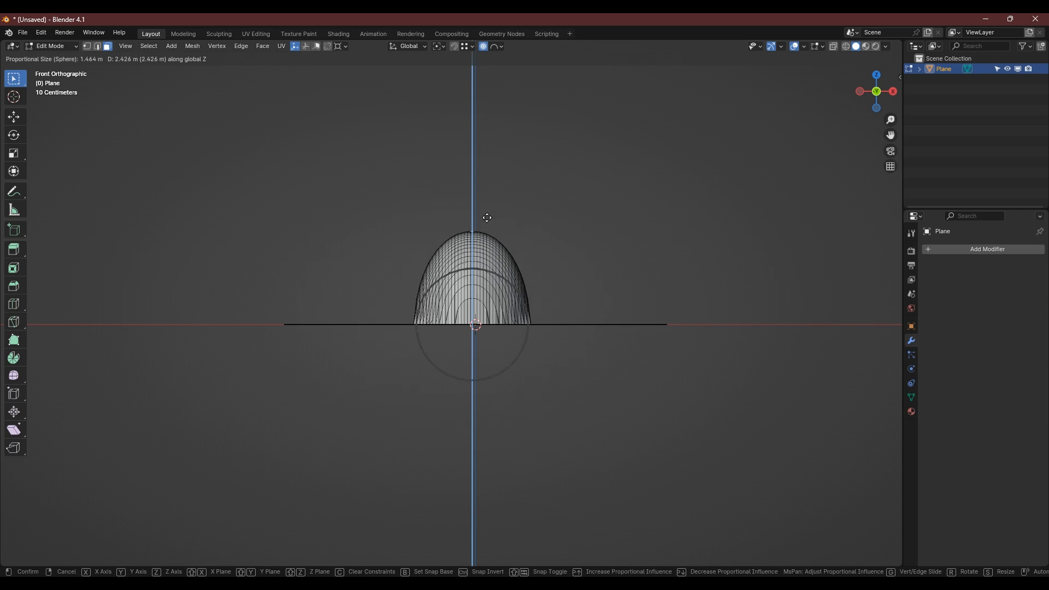
{"action": "scroll", "coordinate": [498, 268], "scroll_direction": "up", "scroll_amount": 1}
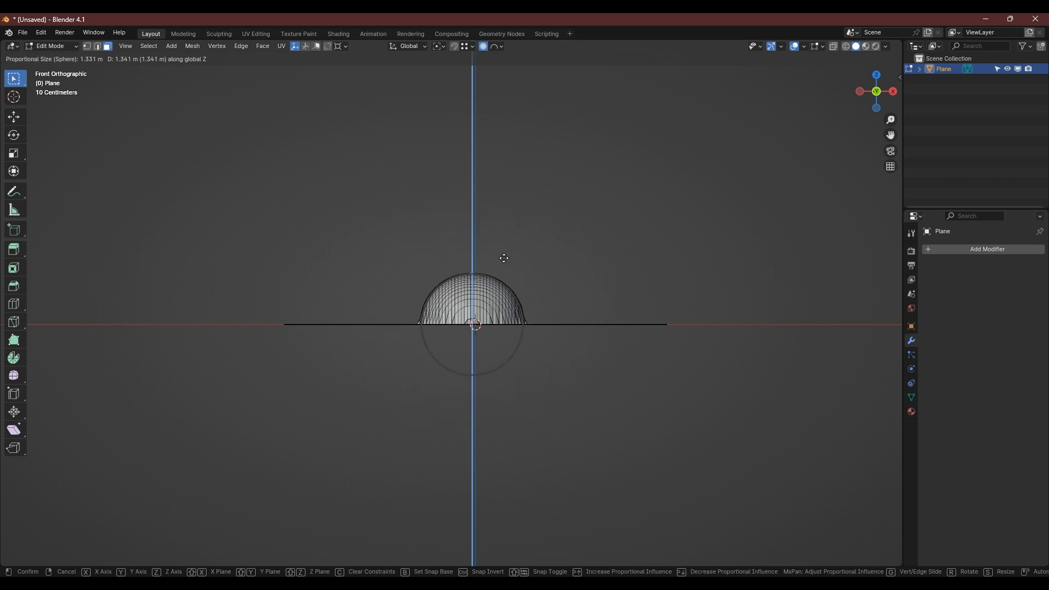
{"action": "right_click", "coordinate": [506, 213]}
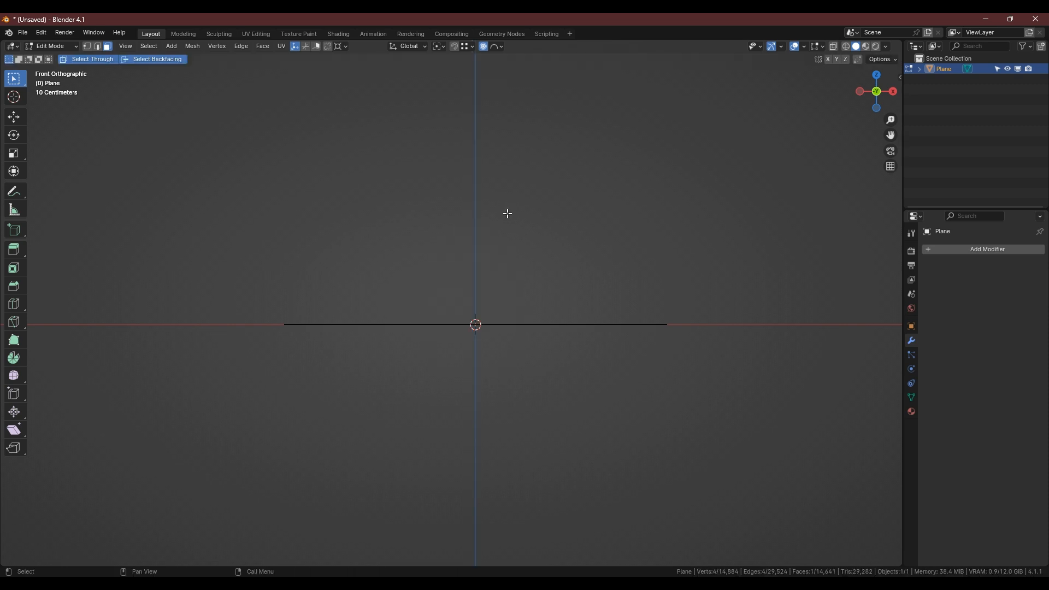
Step: Switch the proportional falloff to Root and try raising the centre face along Z while varying the influence radius
{"action": "middle_click_drag", "start_coordinate": [506, 214], "coordinate": [461, 236]}
{"action": "left_click", "coordinate": [501, 47]}
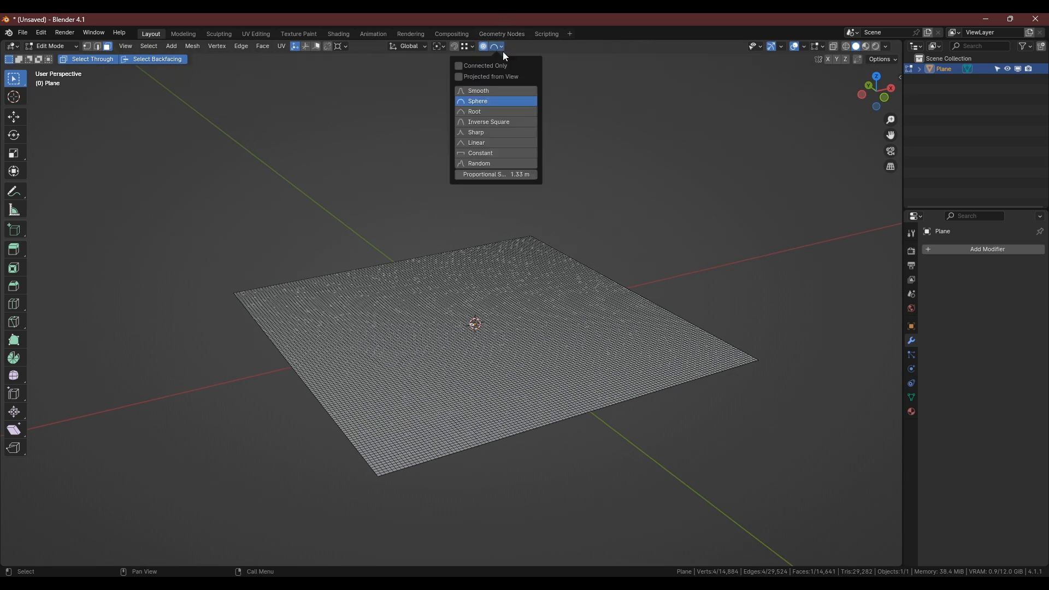
{"action": "left_click", "coordinate": [480, 113]}
{"action": "middle_click_drag", "start_coordinate": [485, 281], "coordinate": [504, 307]}
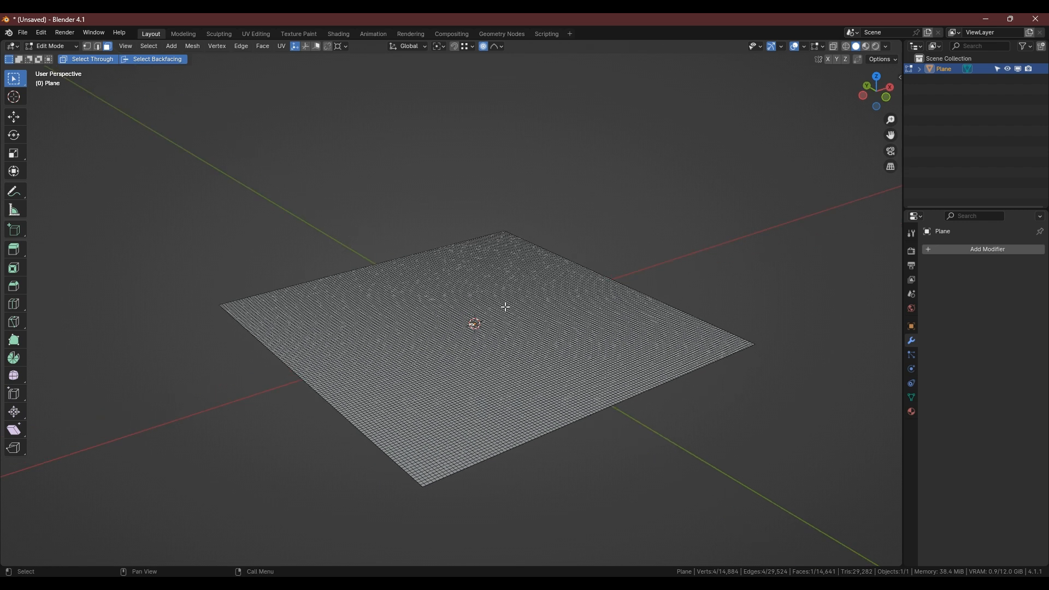
{"action": "key", "text": "g"}
{"action": "key", "text": "z"}
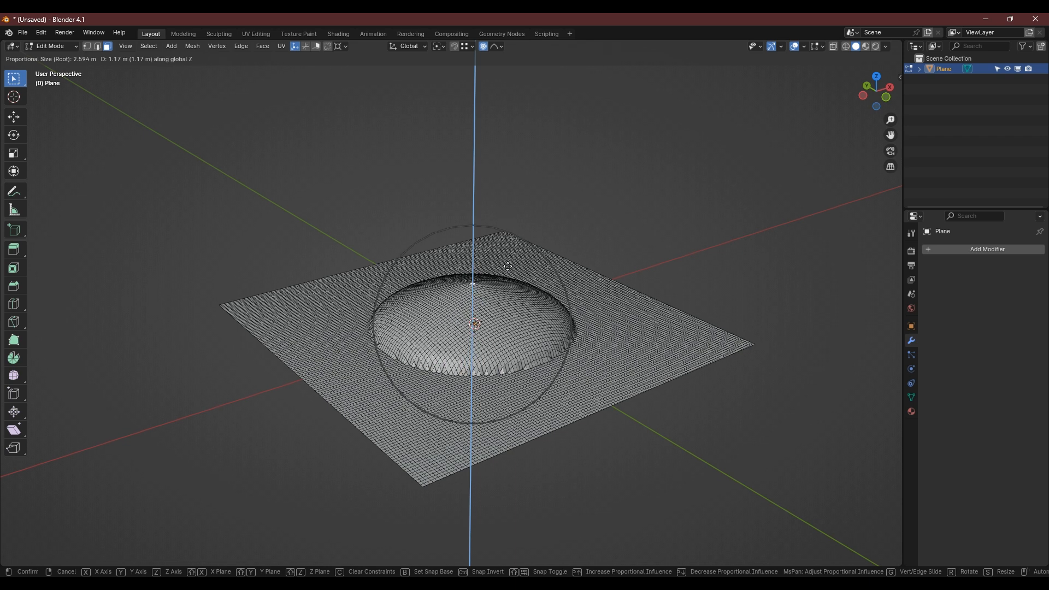
{"action": "right_click", "coordinate": [510, 210]}
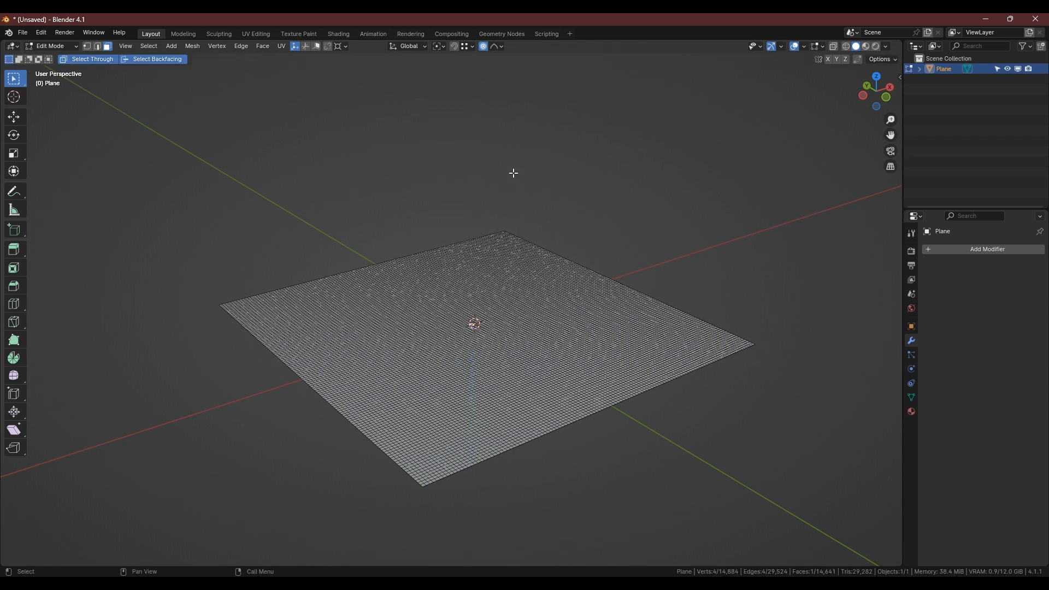
Step: Switch the proportional falloff to Inverse Square and try raising the centre face along Z, enlarging the influence radius to about 2.36 m
{"action": "left_click", "coordinate": [502, 45]}
{"action": "left_click", "coordinate": [488, 120]}
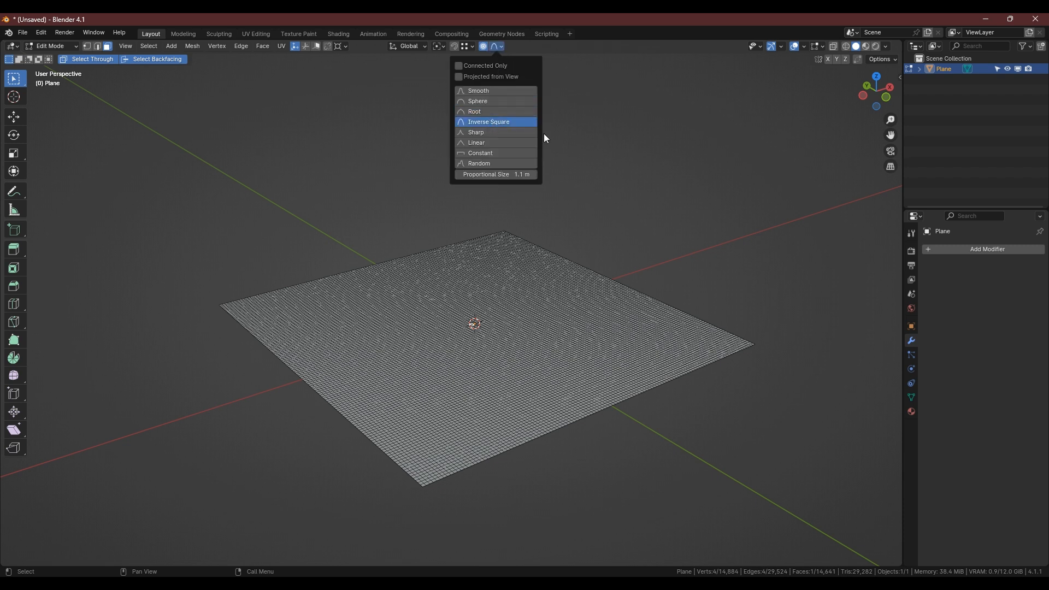
{"action": "key", "text": "g"}
{"action": "key", "text": "z"}
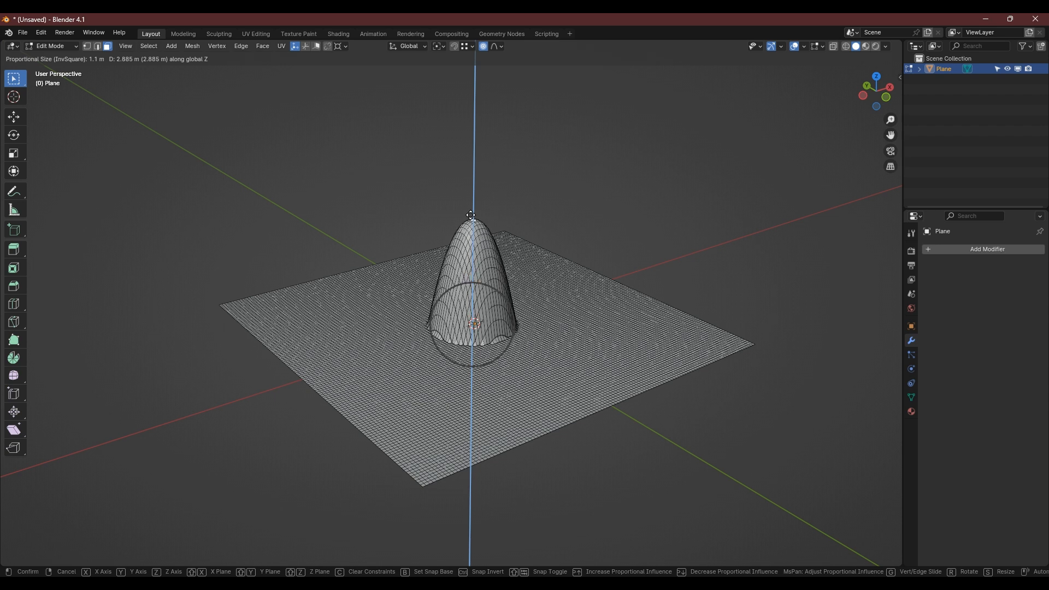
{"action": "scroll", "coordinate": [473, 209], "scroll_direction": "down", "scroll_amount": 3}
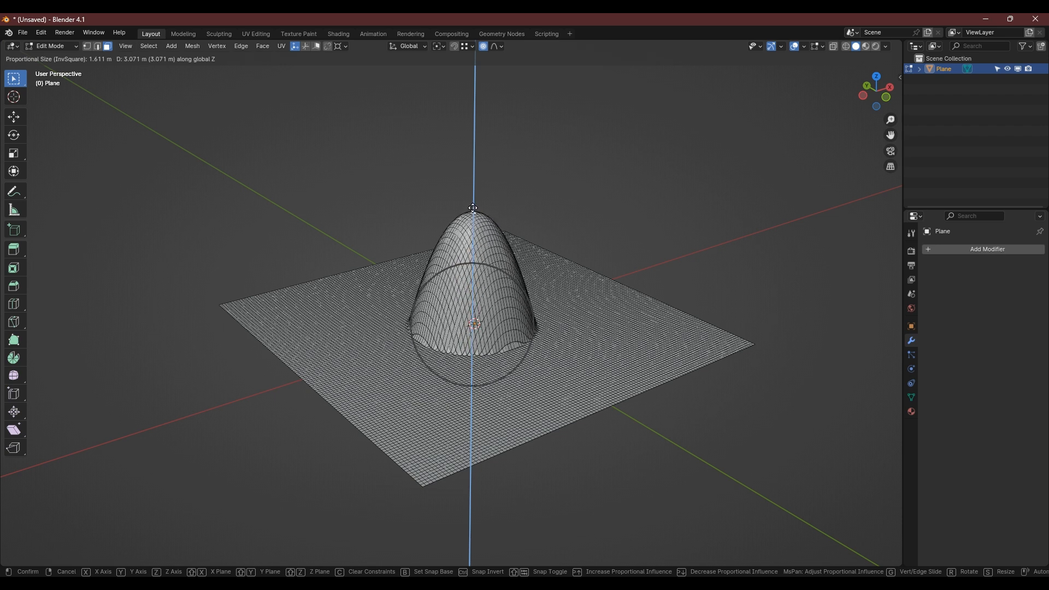
{"action": "scroll", "coordinate": [478, 201], "scroll_direction": "down", "scroll_amount": 3}
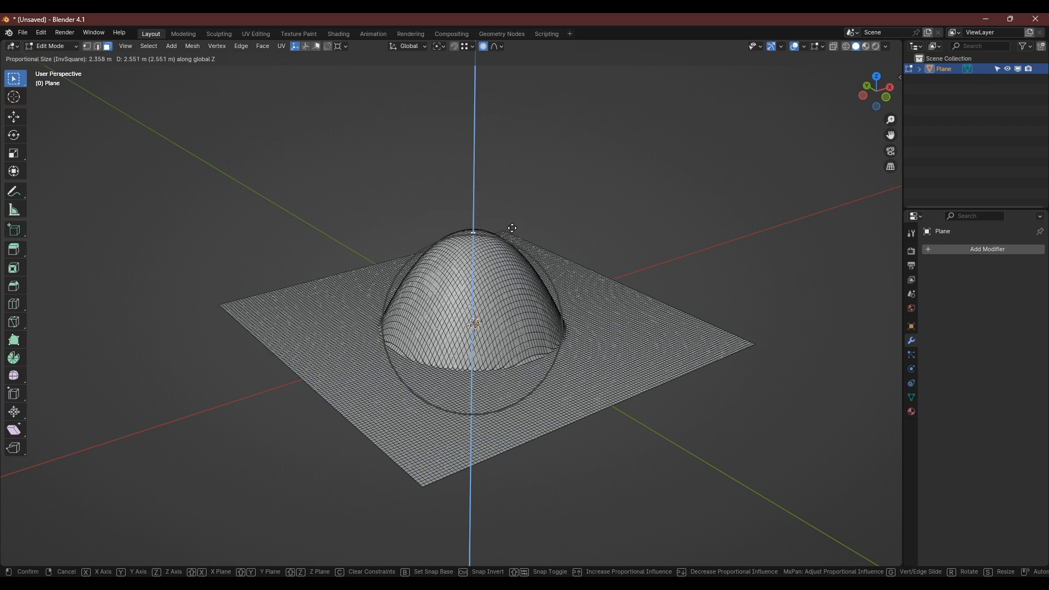
{"action": "right_click", "coordinate": [527, 191]}
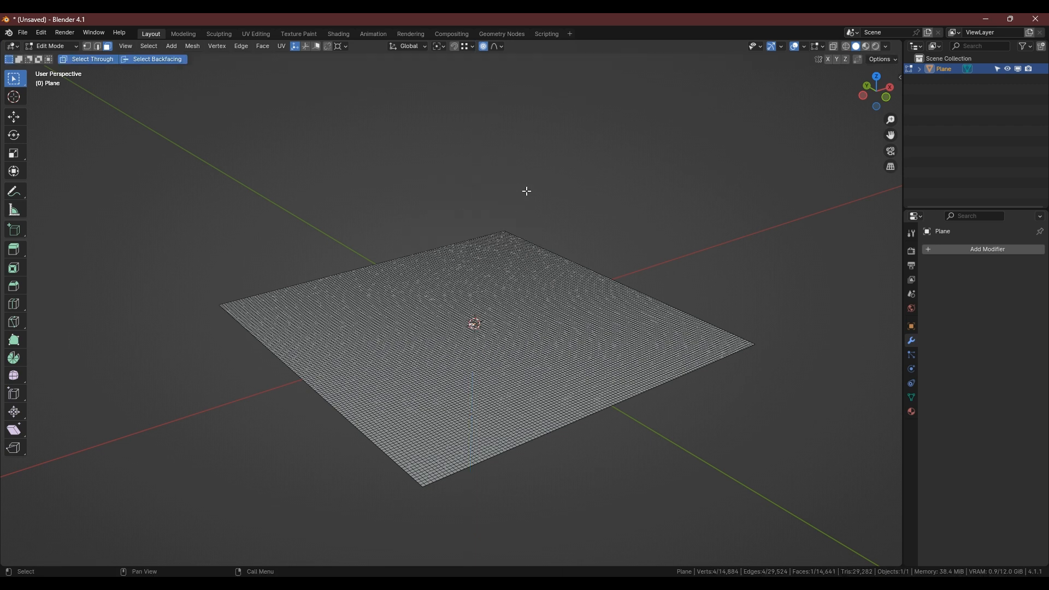
Step: Switch the proportional falloff to Sharp and try raising the centre face along Z, enlarging the influence radius to about 4.6 m
{"action": "left_click", "coordinate": [502, 46]}
{"action": "left_click", "coordinate": [492, 131]}
{"action": "key", "text": "g"}
{"action": "key", "text": "z"}
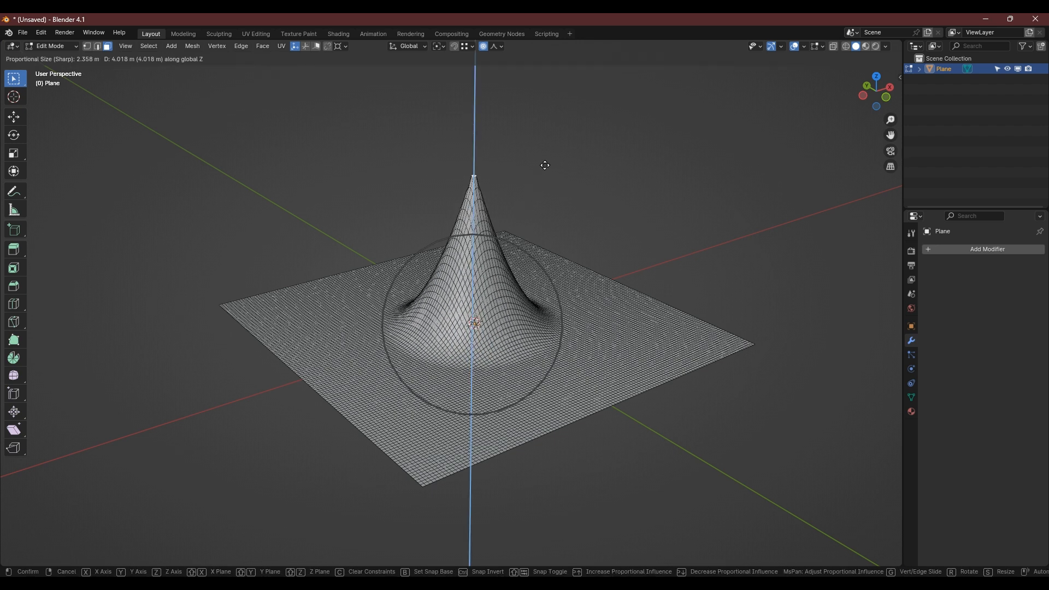
{"action": "scroll", "coordinate": [545, 165], "scroll_direction": "down", "scroll_amount": 7}
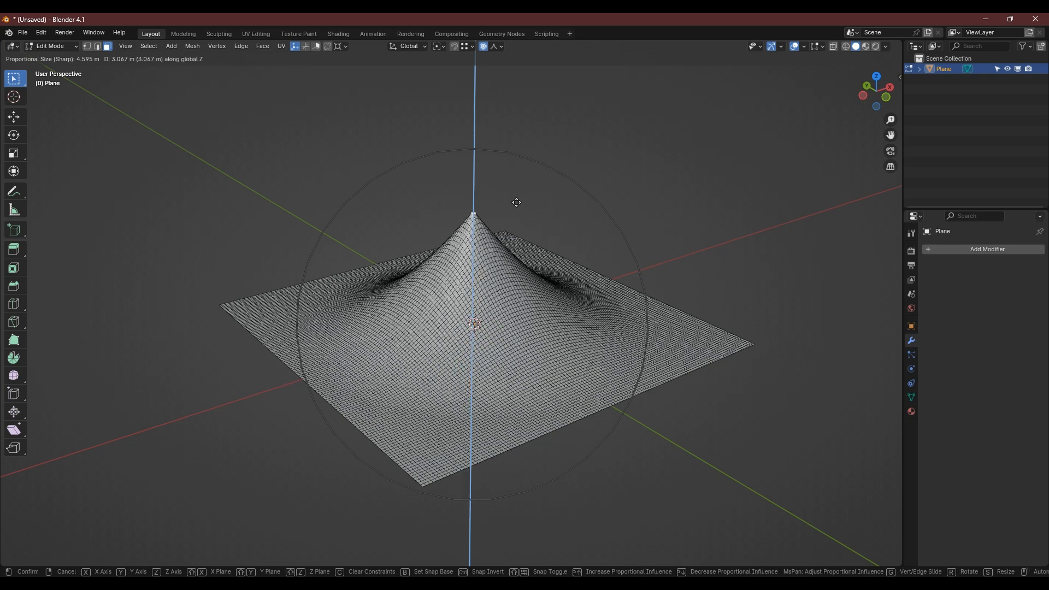
{"action": "right_click", "coordinate": [525, 245]}
Step: Switch the proportional falloff to Linear and try raising the centre face along Z, shrinking the influence radius to about 2.36 m
{"action": "left_click", "coordinate": [501, 46]}
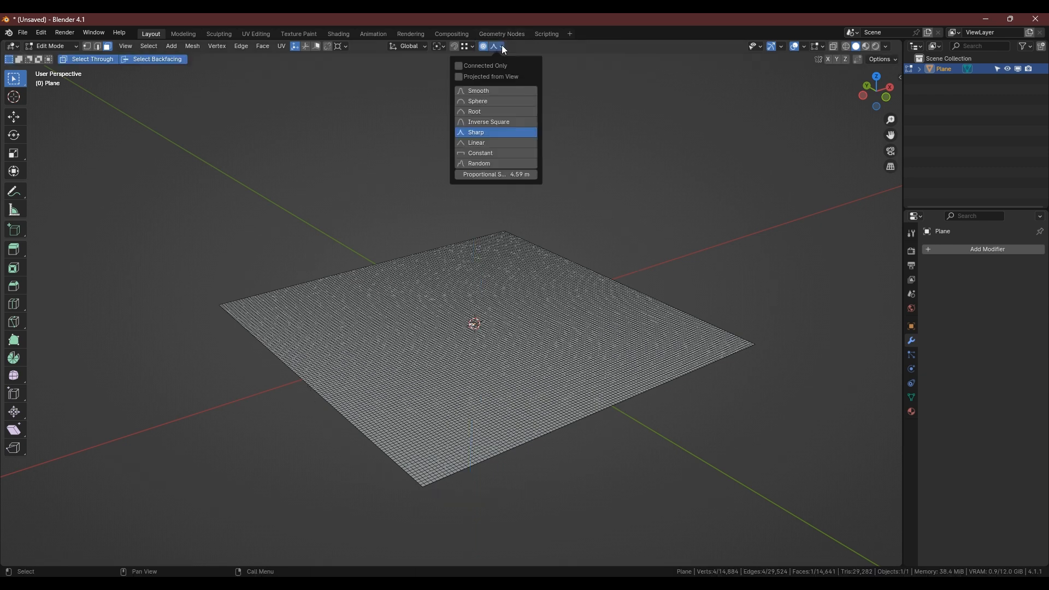
{"action": "left_click", "coordinate": [480, 143]}
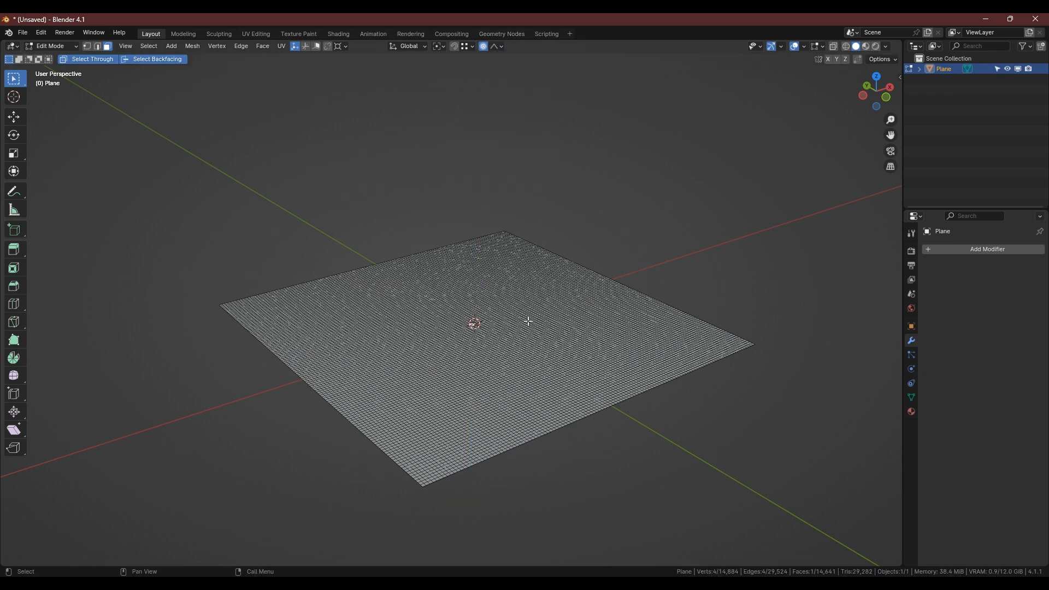
{"action": "key", "text": "g"}
{"action": "key", "text": "z"}
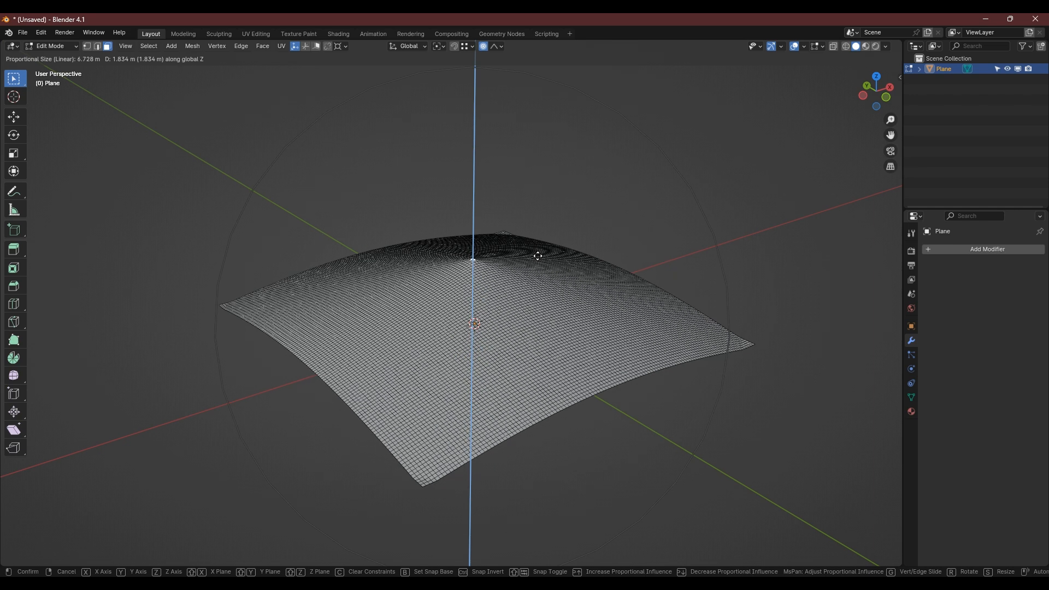
{"action": "scroll", "coordinate": [538, 256], "scroll_direction": "up", "scroll_amount": 11}
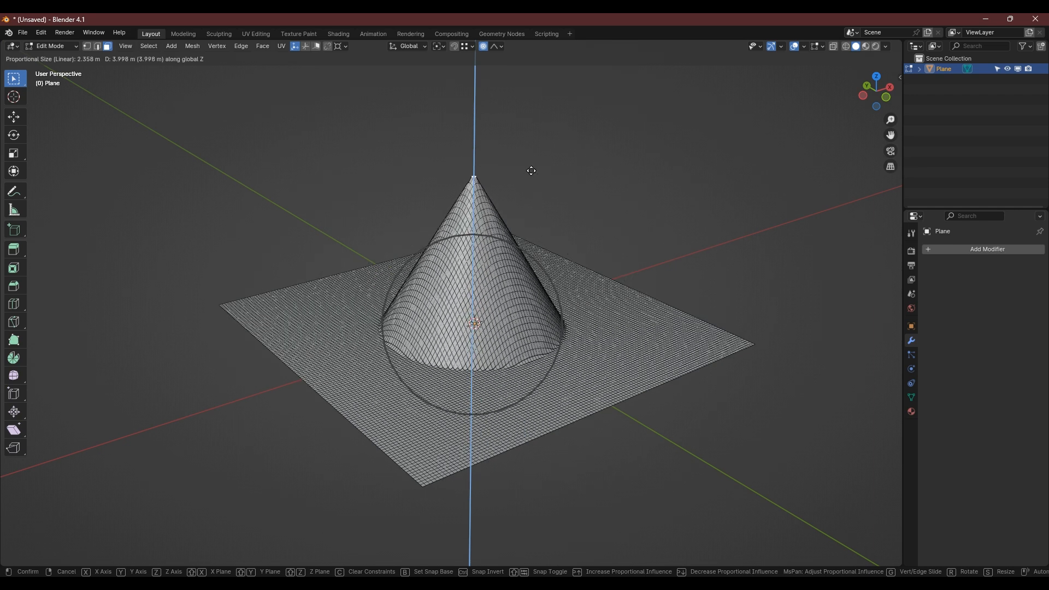
{"action": "key", "text": "Escape"}
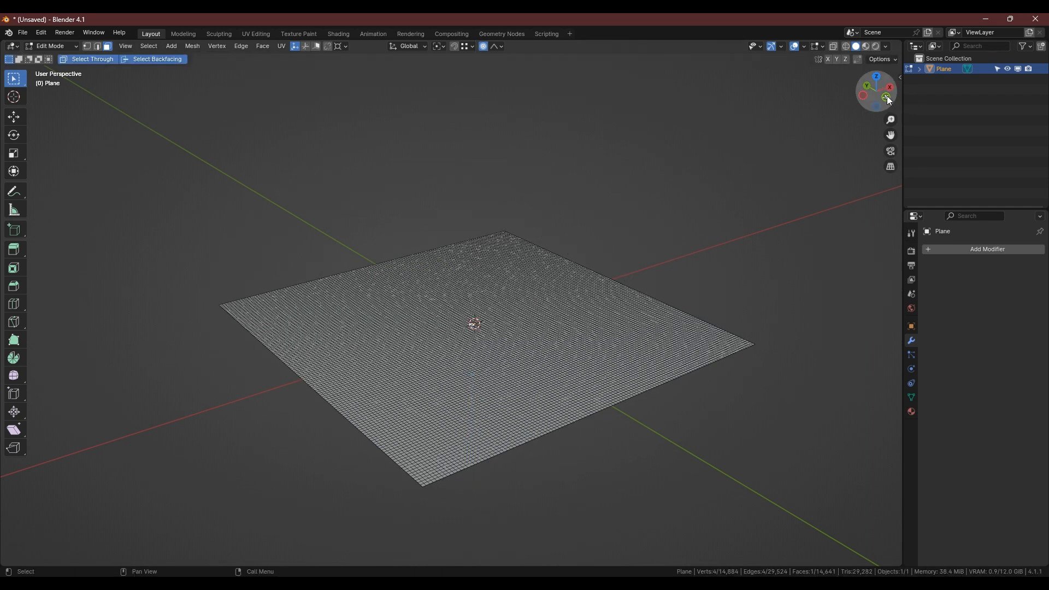
Step: In front view, try raising the centre face about 4.8 m along Z into a cone with Linear falloff
{"action": "left_click", "coordinate": [886, 98]}
{"action": "key", "text": "g"}
{"action": "key", "text": "z"}
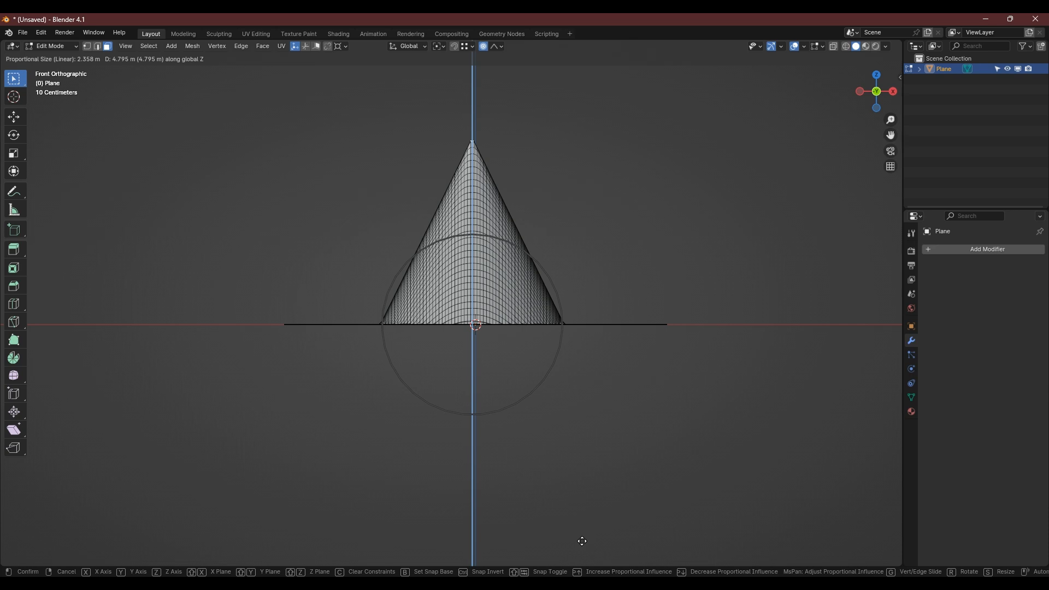
{"action": "key", "text": "Escape"}
Step: Switch the proportional falloff to Constant and try raising the centre face along Z, varying the influence radius up to about 3.8 m
{"action": "middle_click_drag", "start_coordinate": [517, 284], "coordinate": [571, 328]}
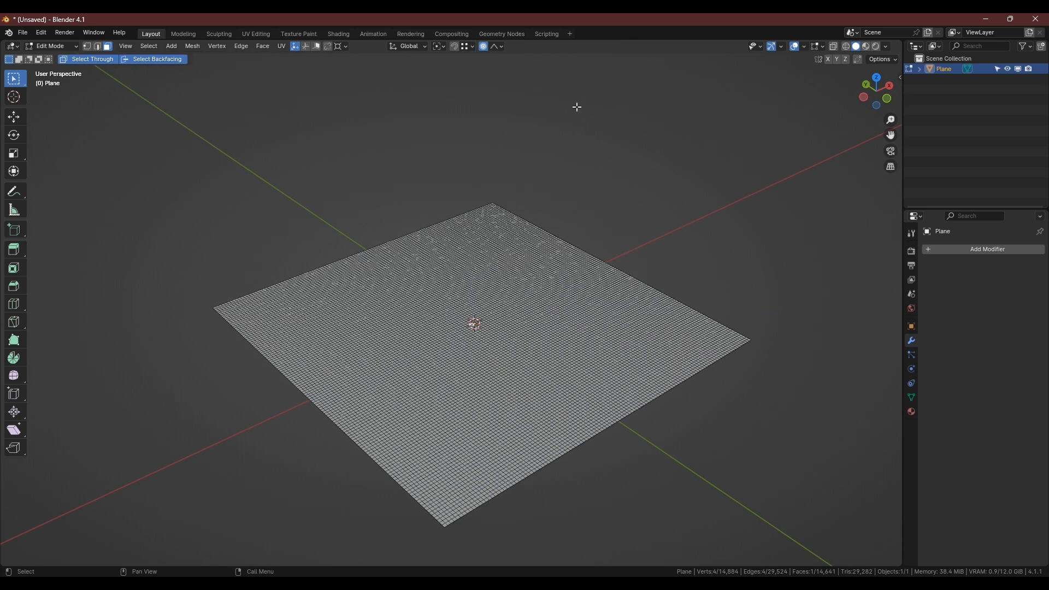
{"action": "left_click", "coordinate": [500, 47]}
{"action": "left_click", "coordinate": [491, 154]}
{"action": "key", "text": "g"}
{"action": "key", "text": "z"}
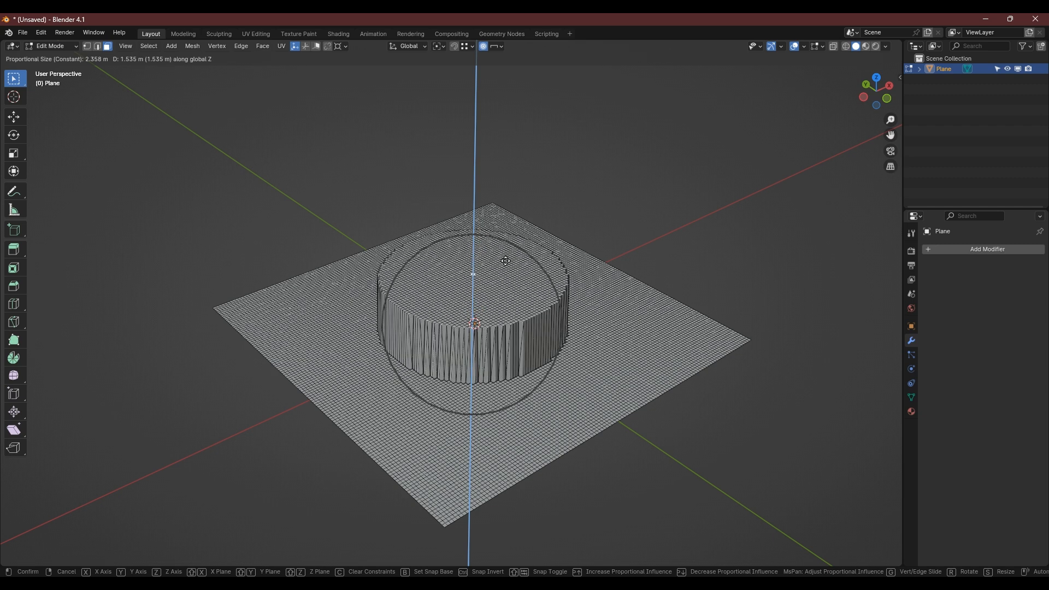
{"action": "scroll", "coordinate": [557, 299], "scroll_direction": "up", "scroll_amount": 2}
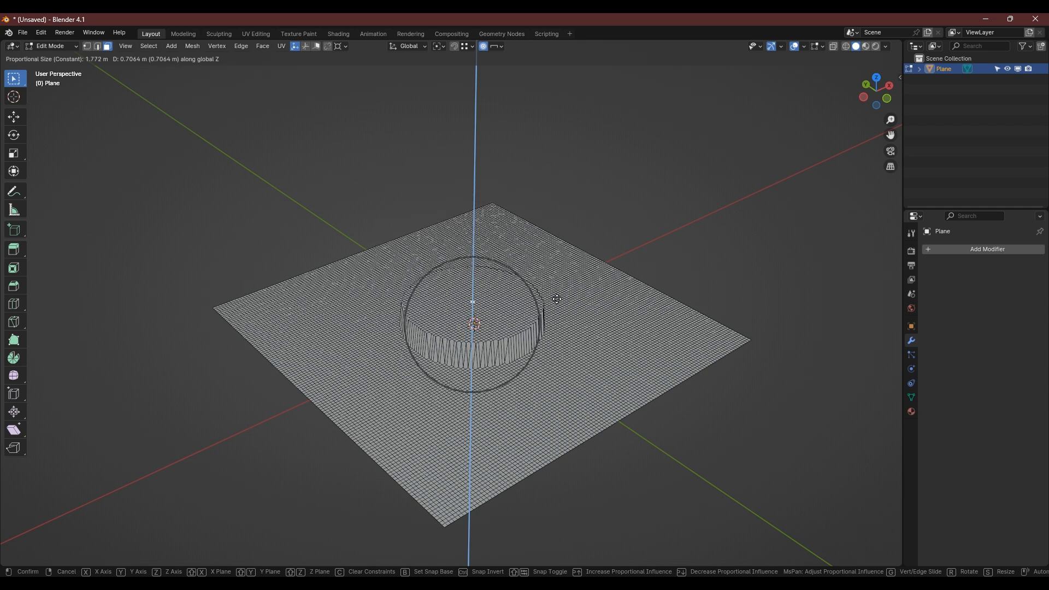
{"action": "scroll", "coordinate": [557, 300], "scroll_direction": "down", "scroll_amount": 4}
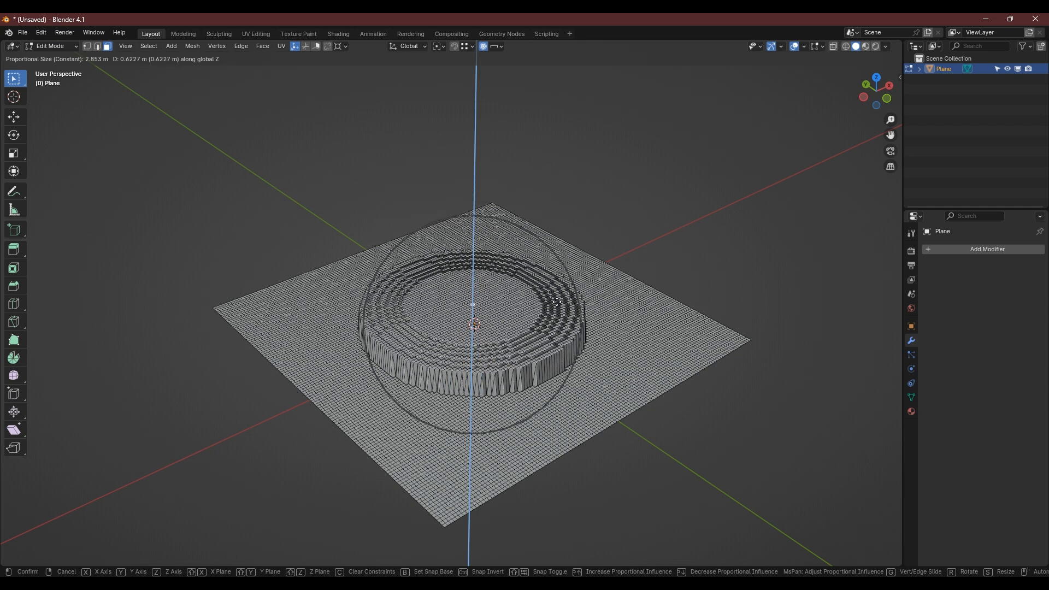
{"action": "scroll", "coordinate": [557, 295], "scroll_direction": "down", "scroll_amount": 3}
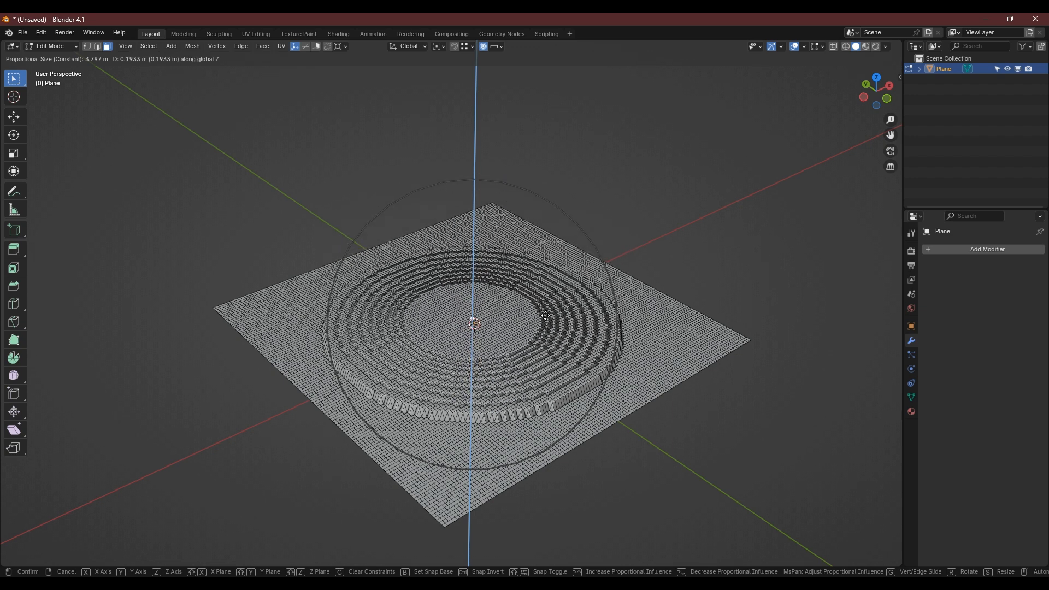
{"action": "right_click", "coordinate": [530, 328]}
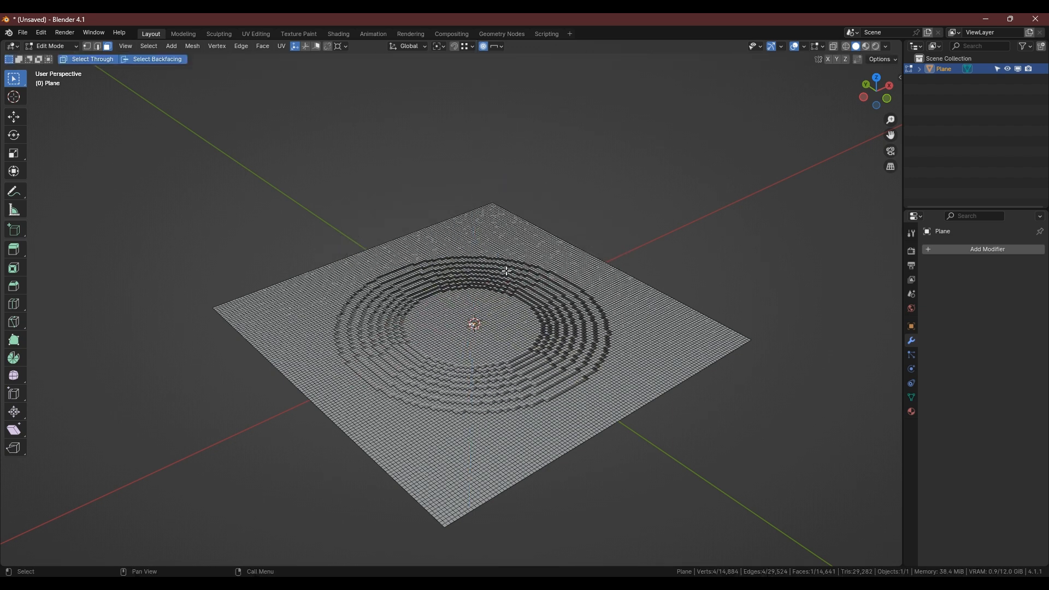
Step: Switch the proportional falloff to Random and try raising the centre face along Z, shrinking the influence radius to about 2.14 m
{"action": "left_click", "coordinate": [499, 46]}
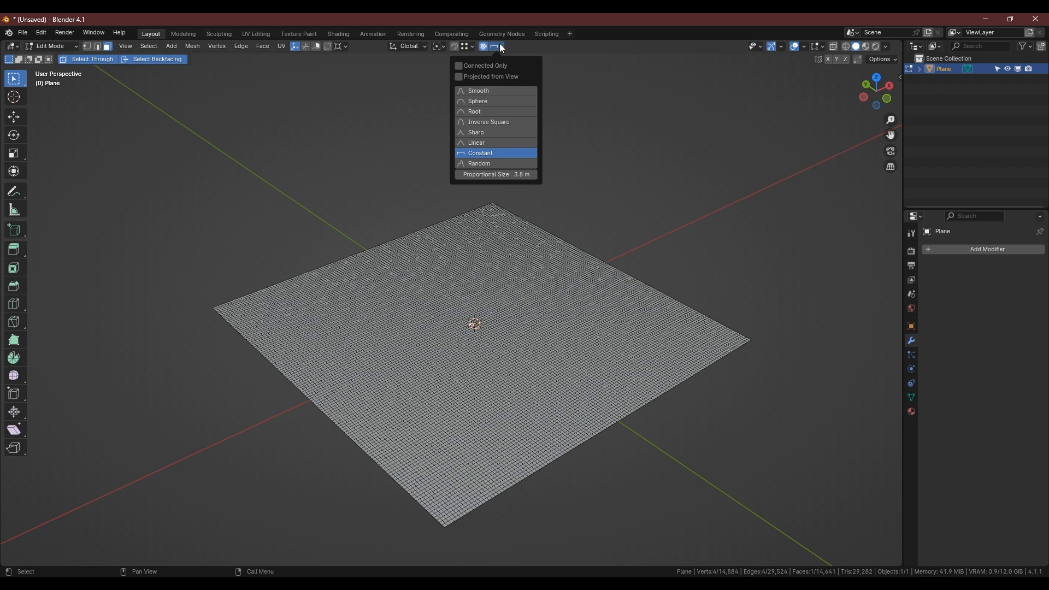
{"action": "left_click", "coordinate": [487, 164]}
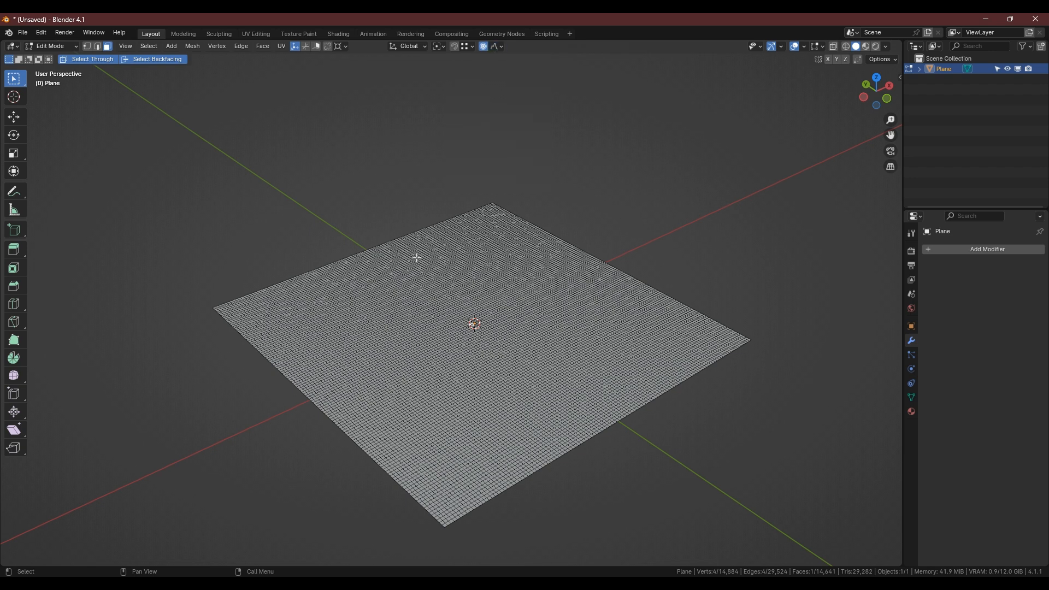
{"action": "key", "text": "g"}
{"action": "key", "text": "z"}
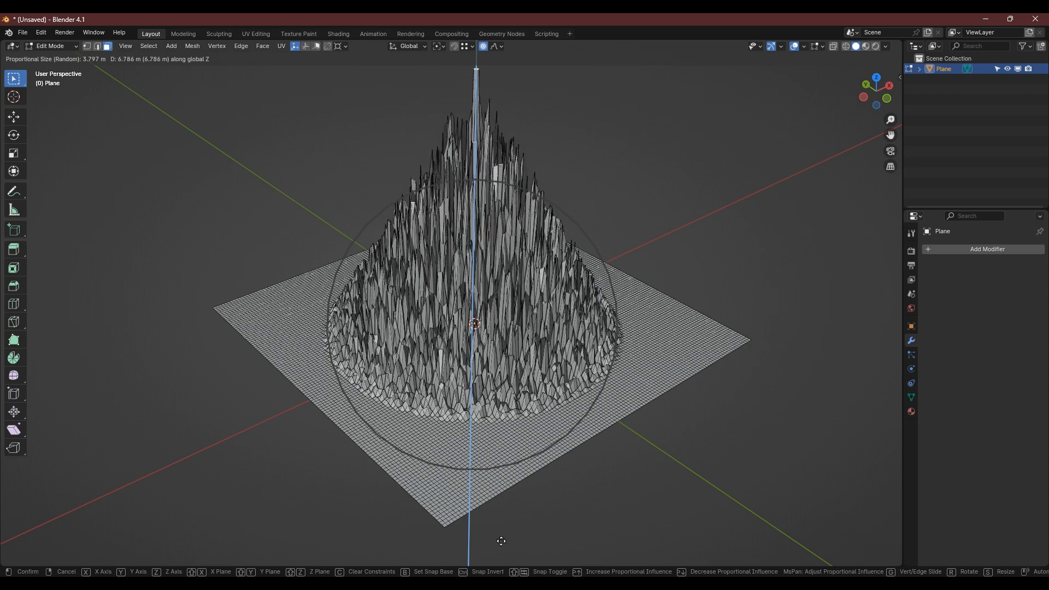
{"action": "scroll", "coordinate": [492, 231], "scroll_direction": "up", "scroll_amount": 6}
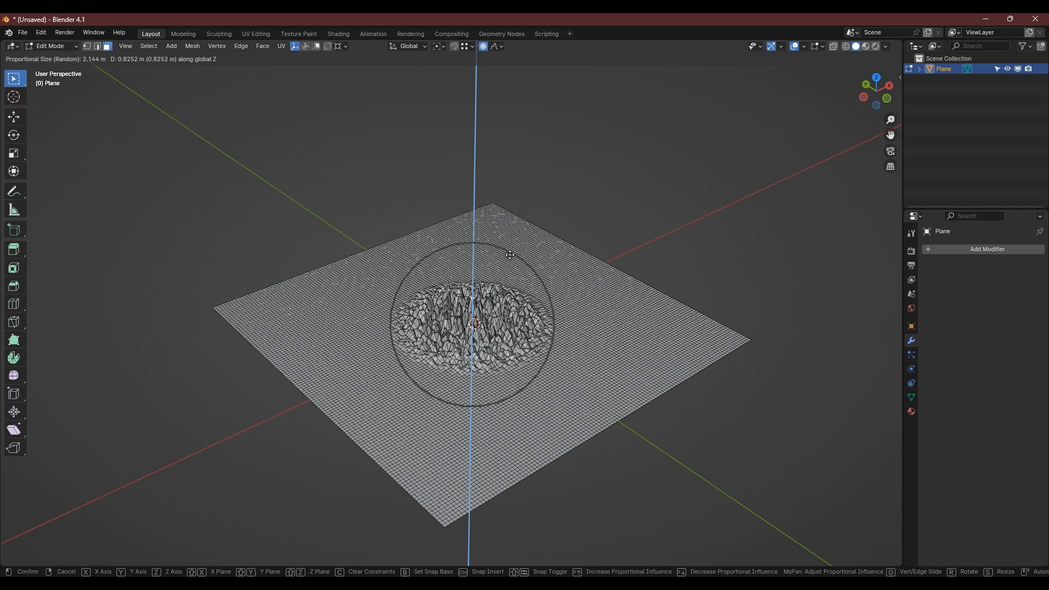
{"action": "right_click", "coordinate": [530, 316]}
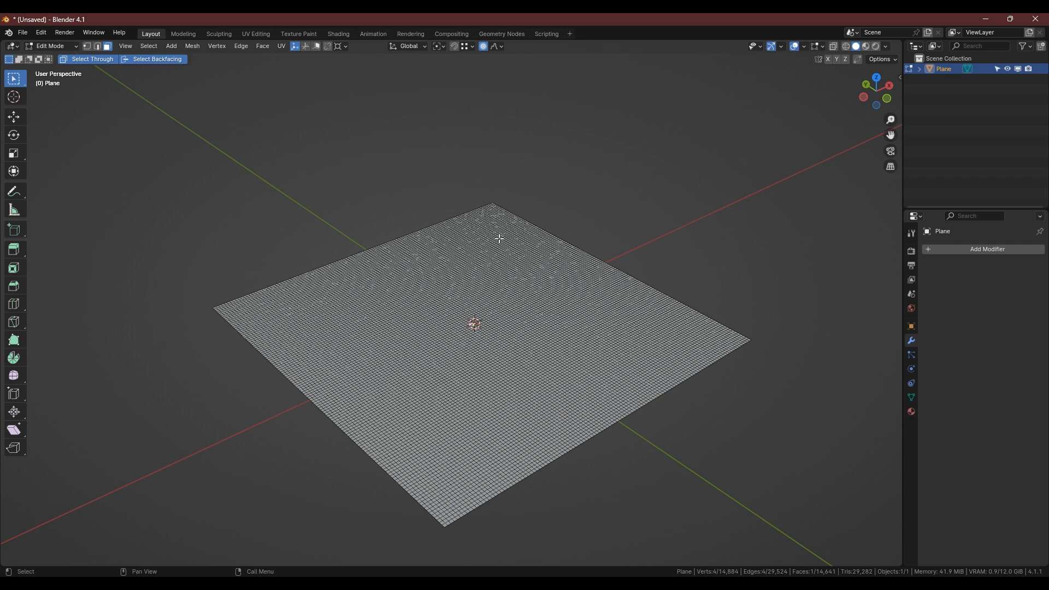
Step: Select a winding strip of faces across the plane using Pick Shortest Path with Fill Region, undoing the first thin path
{"action": "left_click", "coordinate": [581, 326], "text": "ctrl"}
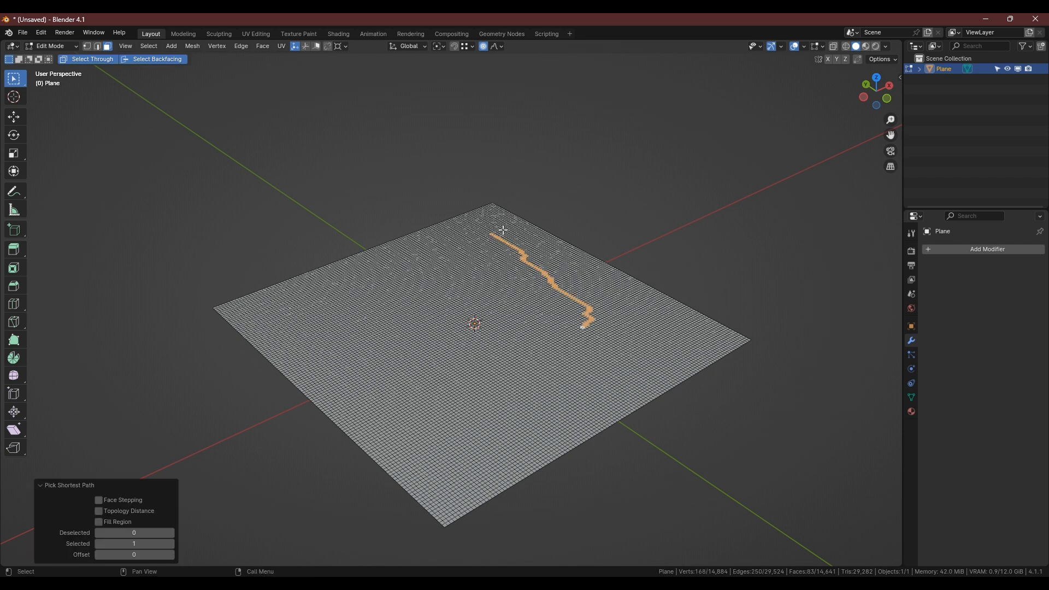
{"action": "key", "text": "ctrl+z"}
{"action": "left_click", "coordinate": [623, 329], "text": "ctrl"}
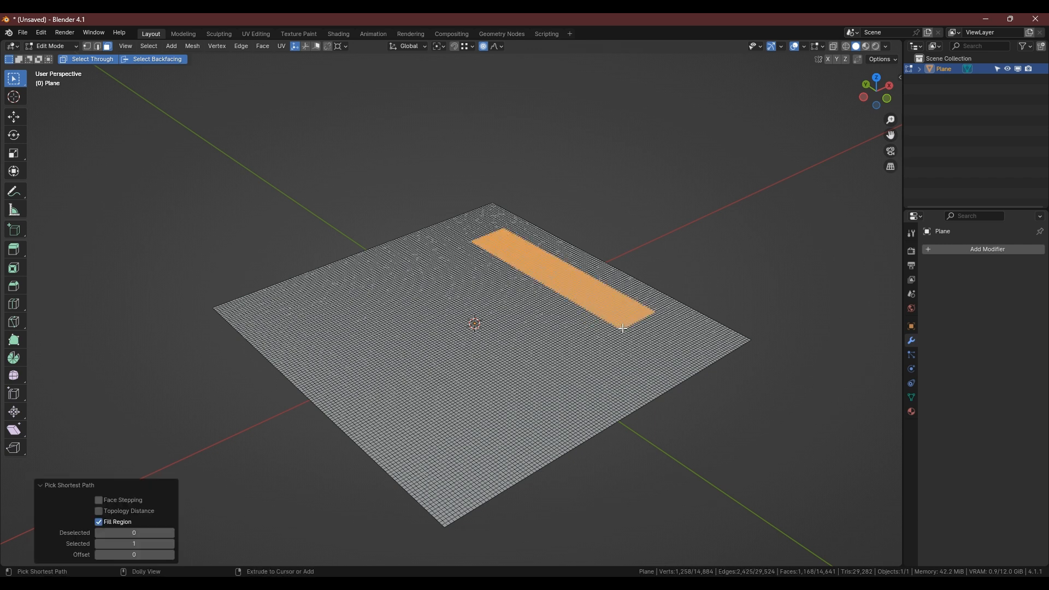
{"action": "left_click", "coordinate": [489, 402], "text": "ctrl"}
{"action": "left_click", "coordinate": [431, 373], "text": "ctrl"}
{"action": "left_click", "coordinate": [506, 323], "text": "ctrl"}
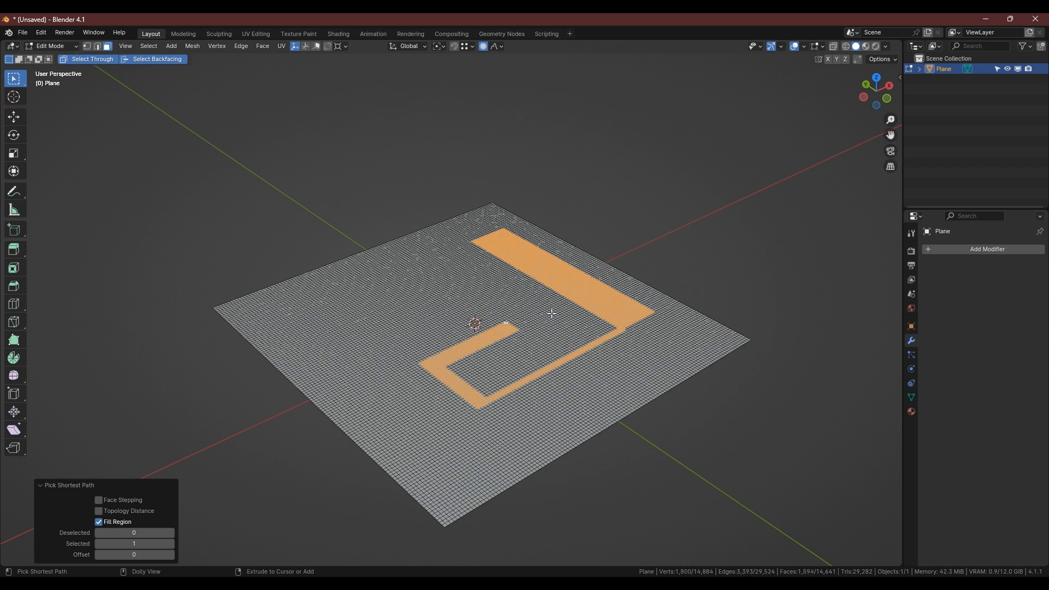
{"action": "left_click", "coordinate": [431, 281], "text": "ctrl"}
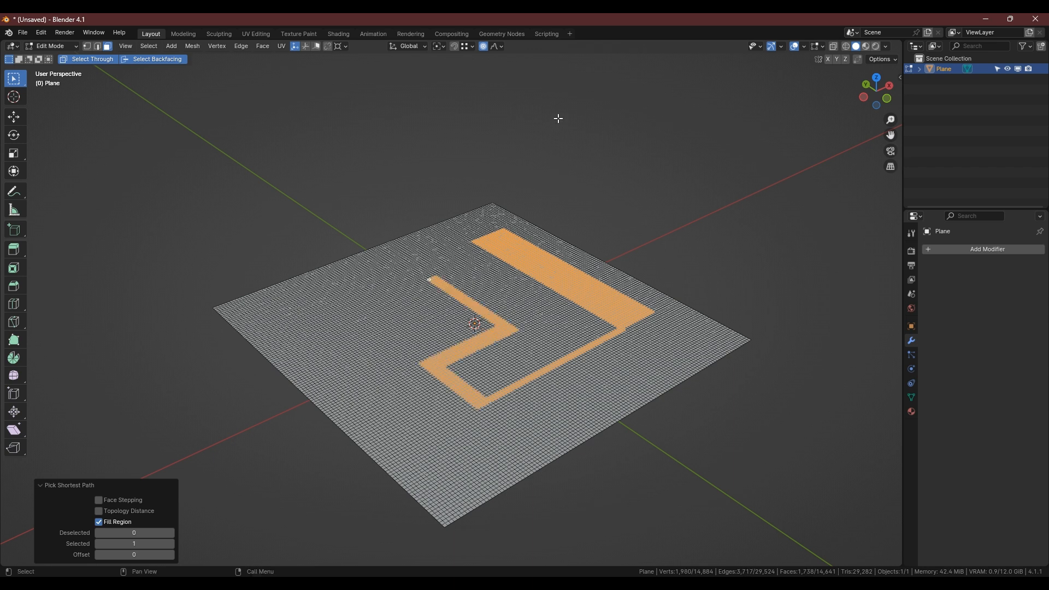
Step: Switch the falloff to Sphere and try moving the selected strip up and down along Z, shrinking the influence radius to about 0.32 m
{"action": "left_click", "coordinate": [500, 49]}
{"action": "left_click", "coordinate": [490, 103]}
{"action": "key", "text": "g"}
{"action": "key", "text": "z"}
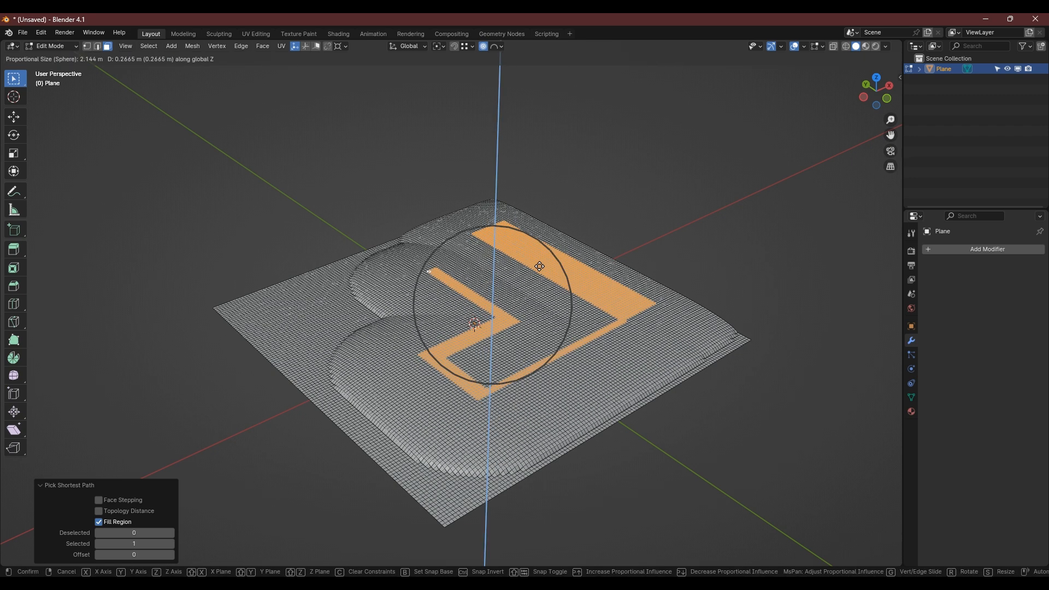
{"action": "scroll", "coordinate": [534, 267], "scroll_direction": "up", "scroll_amount": 15}
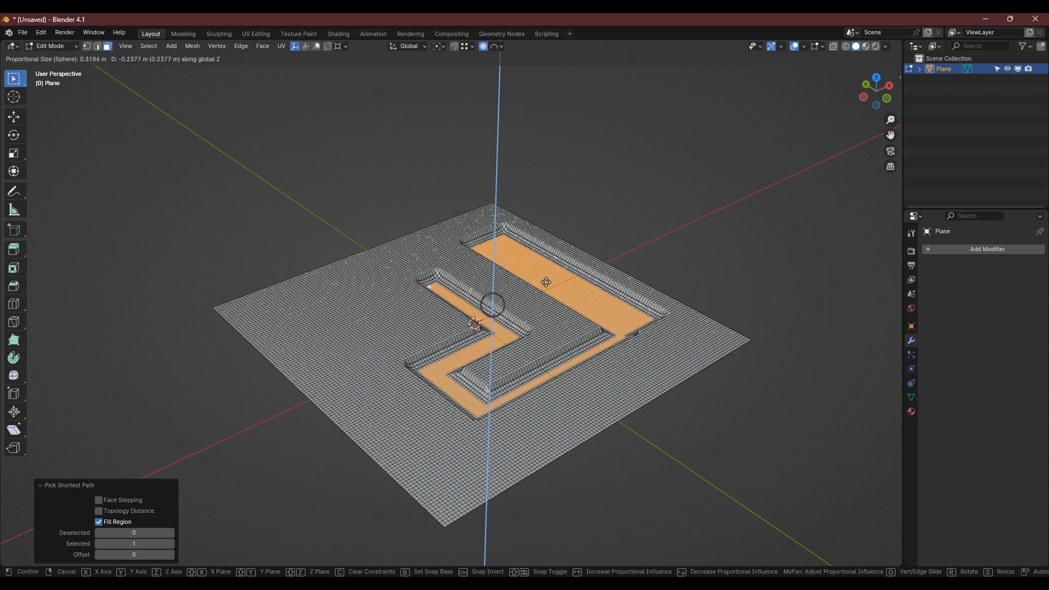
{"action": "scroll", "coordinate": [547, 283], "scroll_direction": "up", "scroll_amount": 1}
{"action": "scroll", "coordinate": [553, 282], "scroll_direction": "up", "scroll_amount": 3}
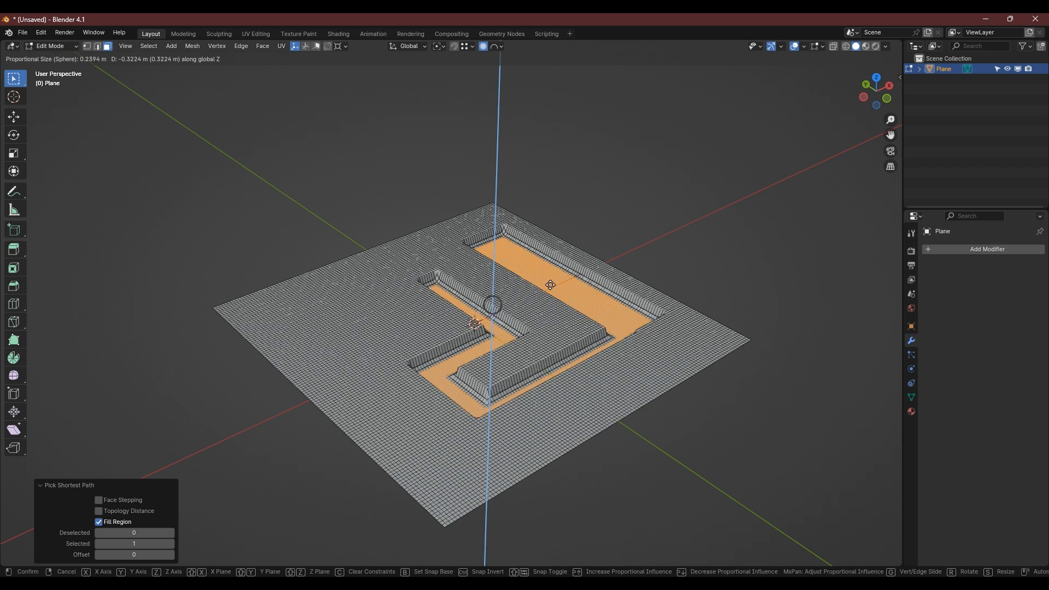
{"action": "scroll", "coordinate": [558, 285], "scroll_direction": "down", "scroll_amount": 3}
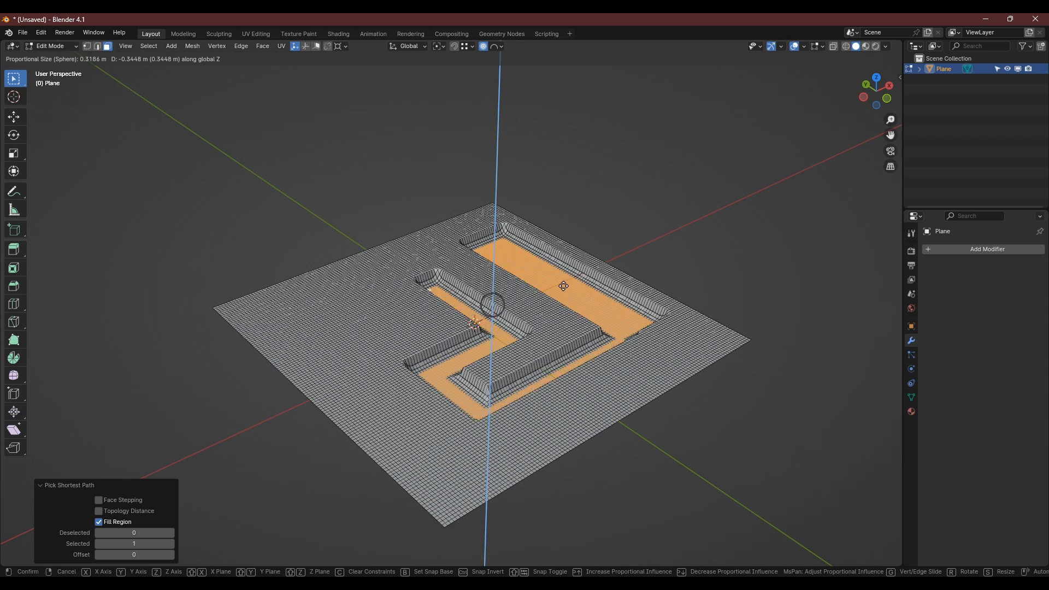
{"action": "key", "text": "Escape"}
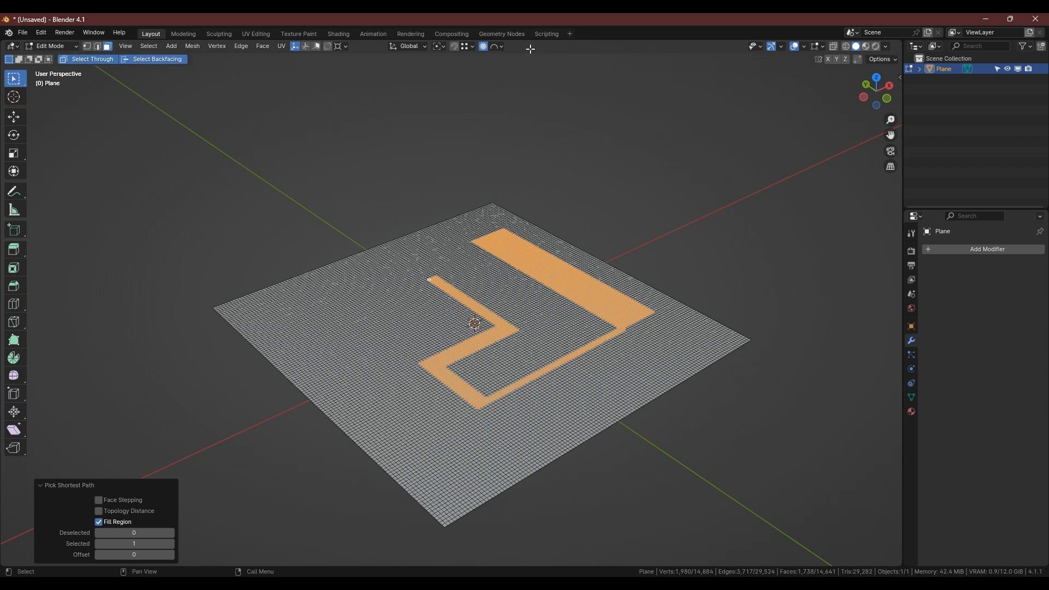
Step: Switch the proportional falloff to Smooth and try raising the selected strip of faces about 0.62 m along Z
{"action": "left_click", "coordinate": [497, 46]}
{"action": "left_click", "coordinate": [490, 91]}
{"action": "key", "text": "g"}
{"action": "key", "text": "z"}
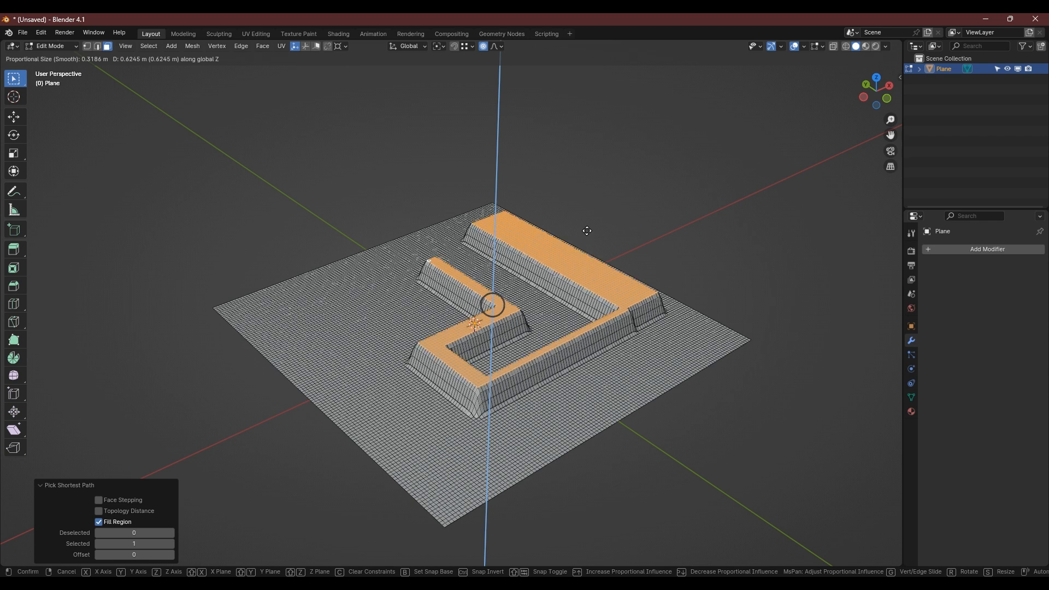
{"action": "key", "text": "Escape"}
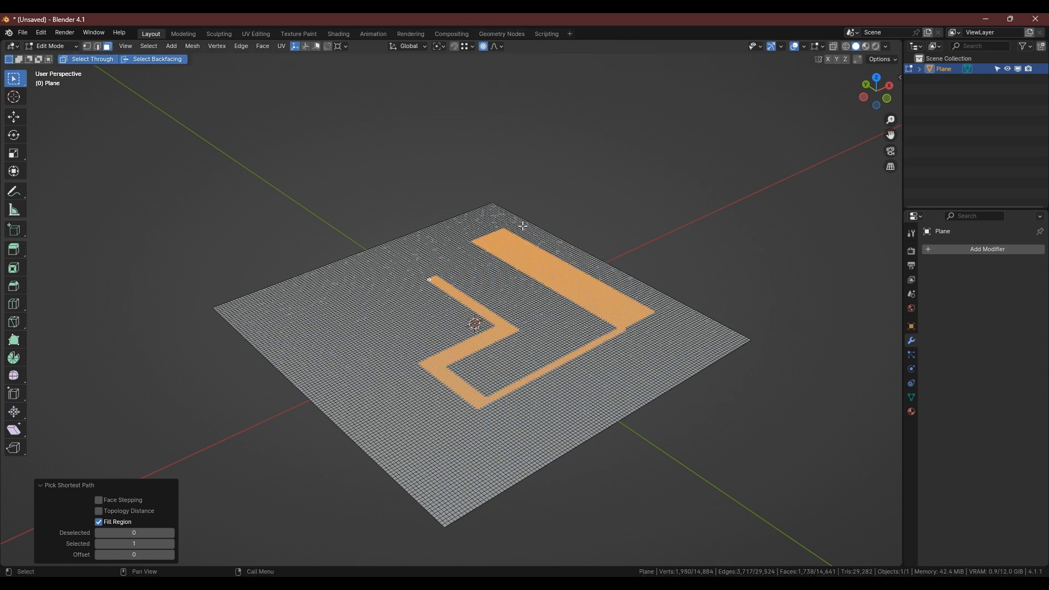
Step: Delete the subdivided plane and add a 2 m cube at the origin
{"action": "key", "text": "Tab"}
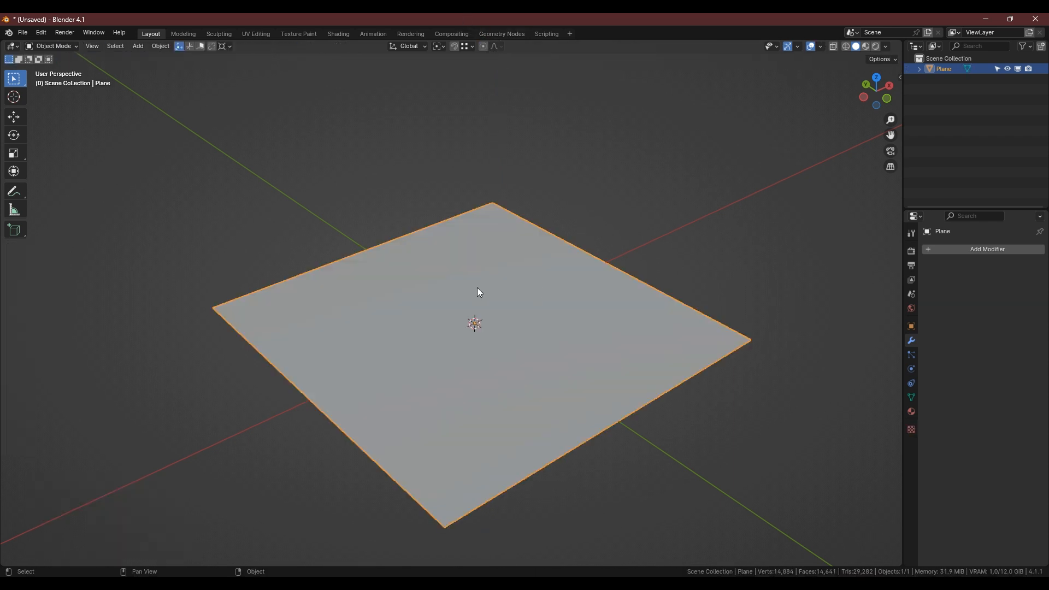
{"action": "key", "text": "Delete"}
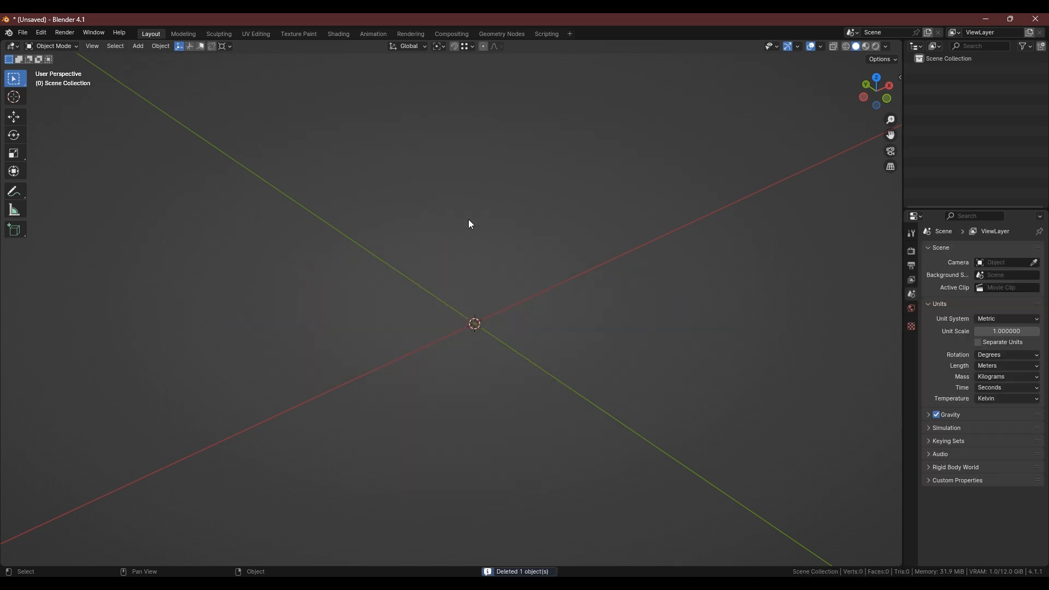
{"action": "key", "text": "shift+a"}
{"action": "mouse_move", "coordinate": [465, 265]}
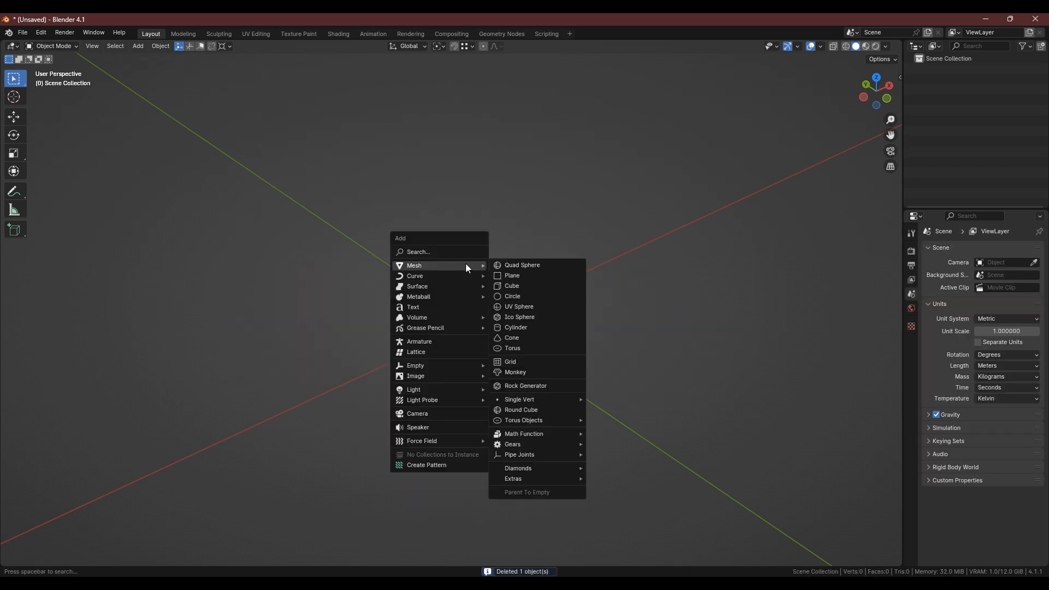
{"action": "left_click", "coordinate": [530, 287]}
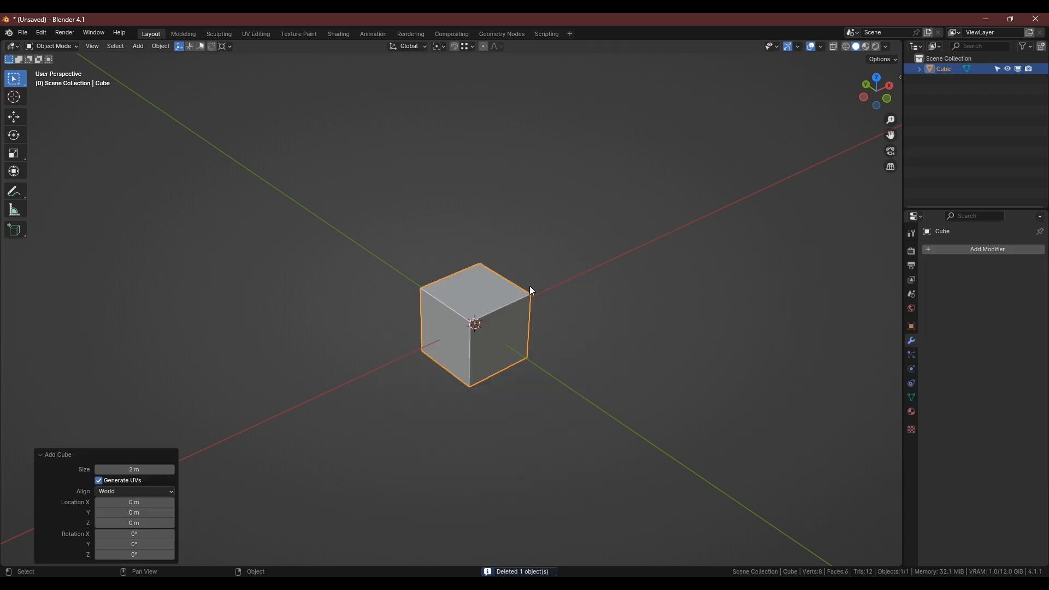
Step: Cut a centred edge loop around the cube and bevel it about 0.69 m wide to form a middle band
{"action": "key", "text": "Tab"}
{"action": "key", "text": "ctrl+r"}
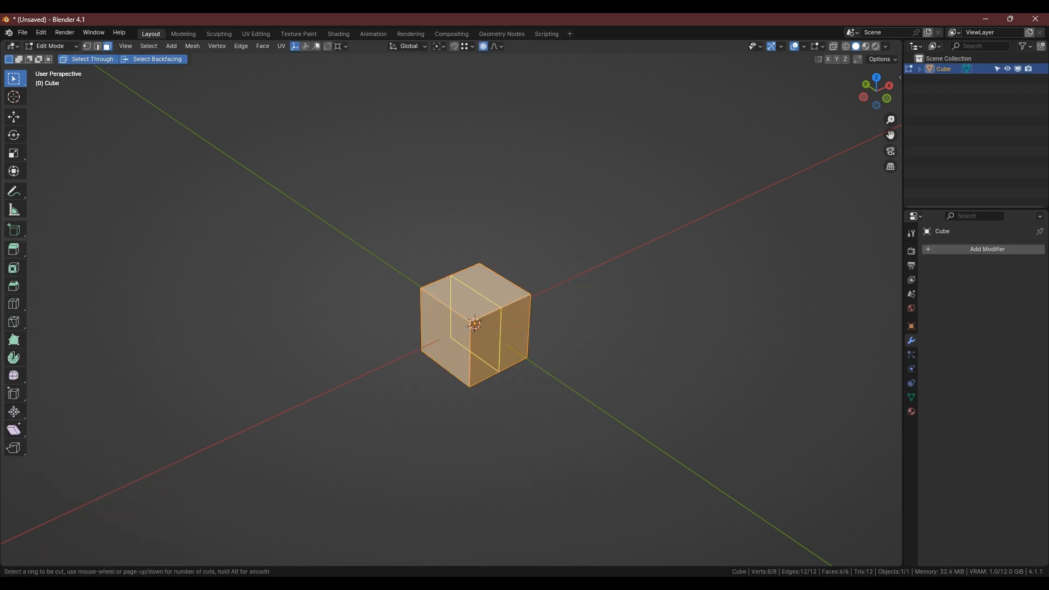
{"action": "left_click", "coordinate": [500, 320]}
{"action": "right_click", "coordinate": [535, 328]}
{"action": "key", "text": "ctrl+b"}
{"action": "left_click", "coordinate": [590, 350]}
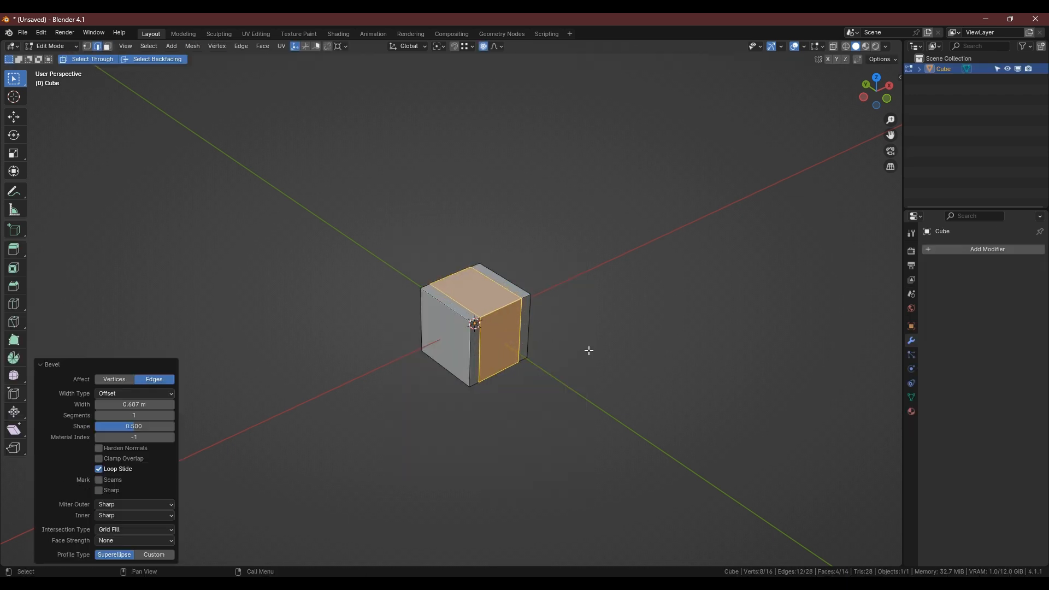
Step: Extrude the two narrow outer strips of the cube's top upward about 1.77 m to form a pair of arms
{"action": "key", "text": "3"}
{"action": "left_click", "coordinate": [451, 302]}
{"action": "left_click", "coordinate": [500, 279], "text": "shift"}
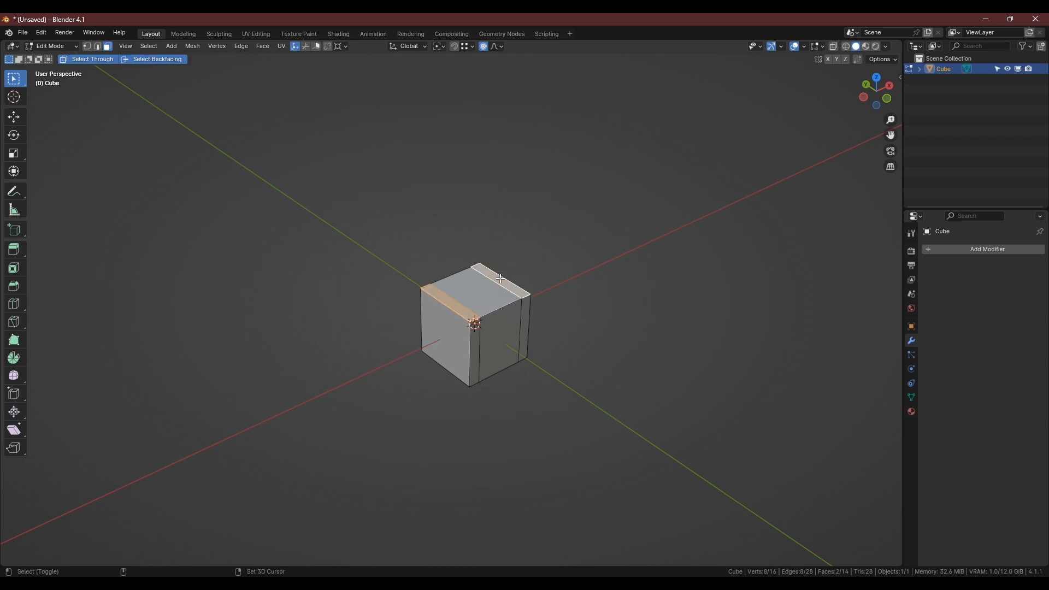
{"action": "key", "text": "e"}
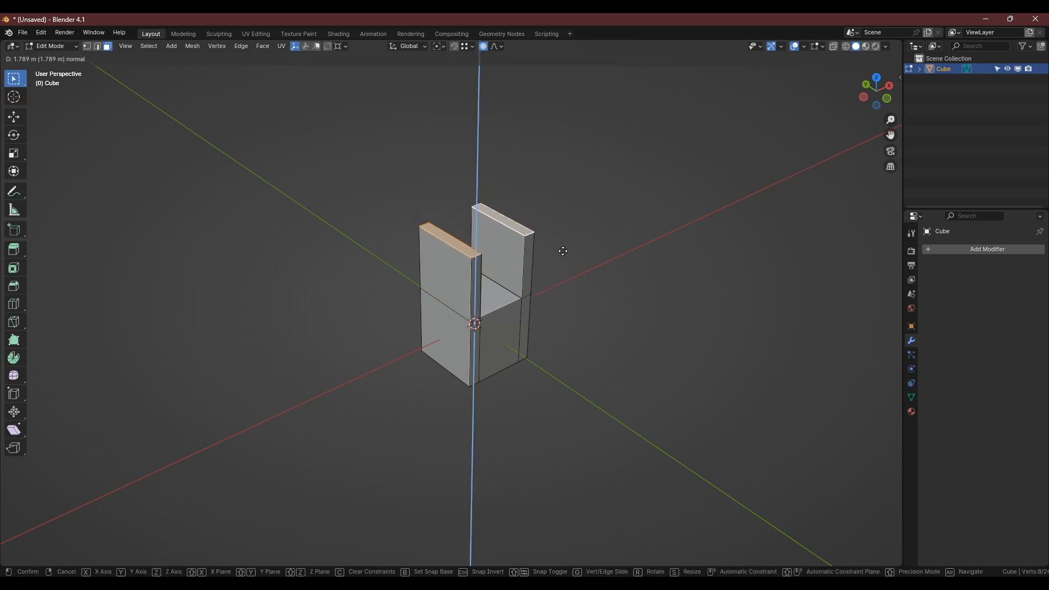
{"action": "left_click", "coordinate": [562, 251]}
Step: From the front view, knife-cut straight across both arms a short distance below their tops
{"action": "left_click", "coordinate": [887, 99]}
{"action": "key", "text": "k"}
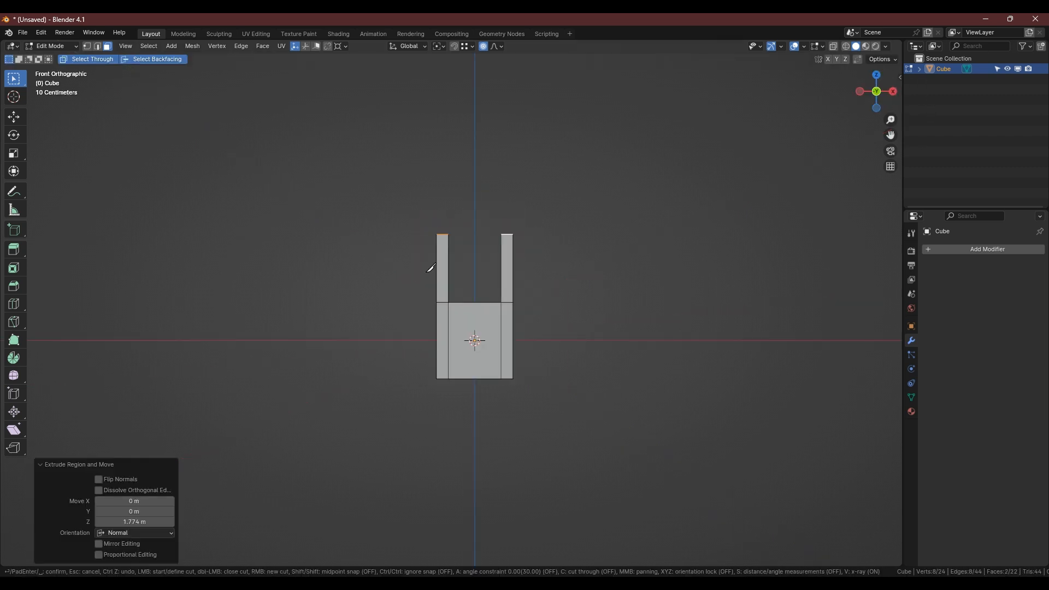
{"action": "left_click", "coordinate": [411, 247]}
{"action": "left_click", "coordinate": [548, 252]}
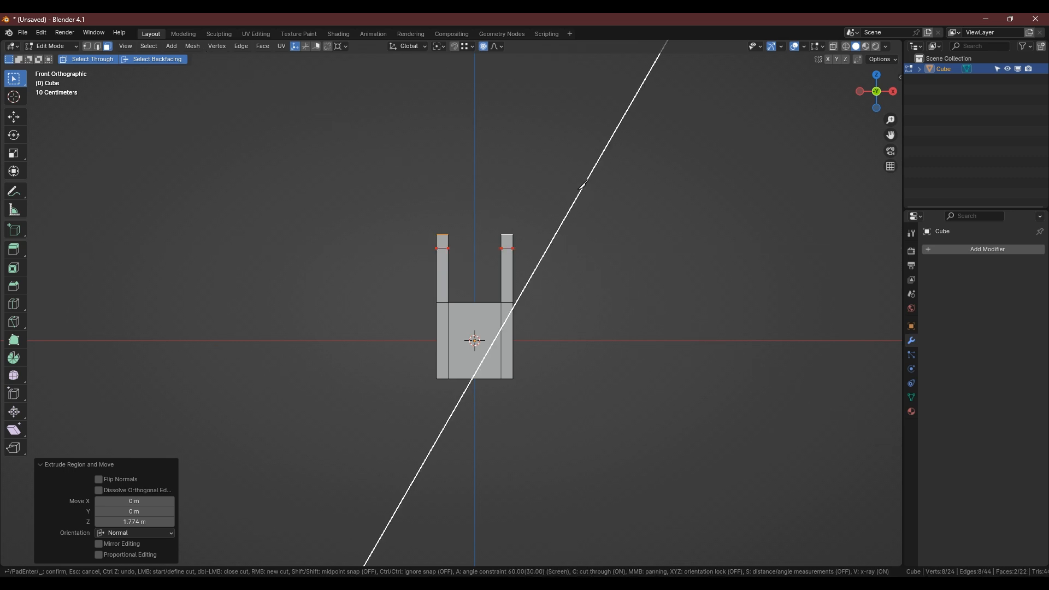
{"action": "key", "text": "Return"}
{"action": "right_click", "coordinate": [466, 169]}
Step: Extrude the inward-facing end faces at the tops of both arms about 0.46 m along their normals toward each other
{"action": "middle_click_drag", "start_coordinate": [504, 200], "coordinate": [517, 237]}
{"action": "left_click", "coordinate": [451, 236]}
{"action": "left_click", "coordinate": [517, 237], "text": "shift"}
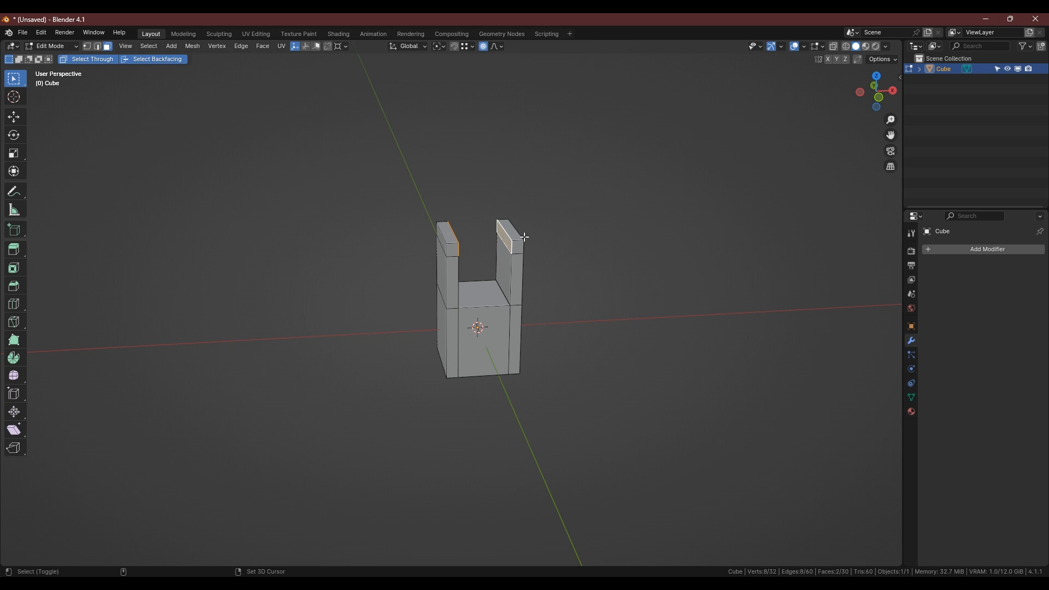
{"action": "key", "text": "alt+e"}
{"action": "left_click", "coordinate": [595, 244]}
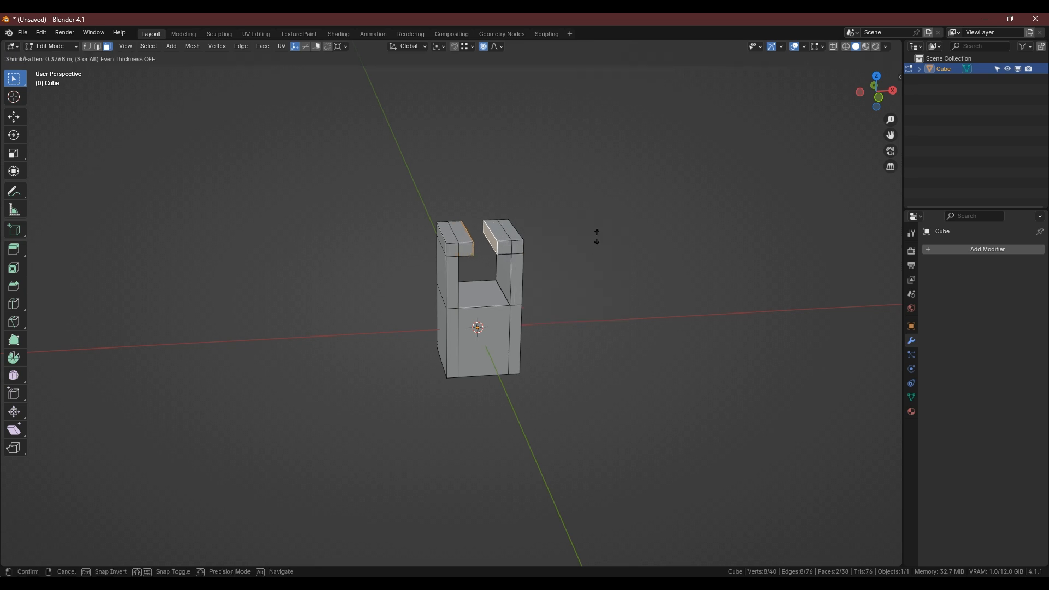
{"action": "left_click", "coordinate": [597, 236]}
Step: Try moving the +X arm's inner end face along X with Smooth falloff, enlarging the influence radius to about 0.91 m
{"action": "scroll", "coordinate": [472, 227], "scroll_direction": "up", "scroll_amount": 3}
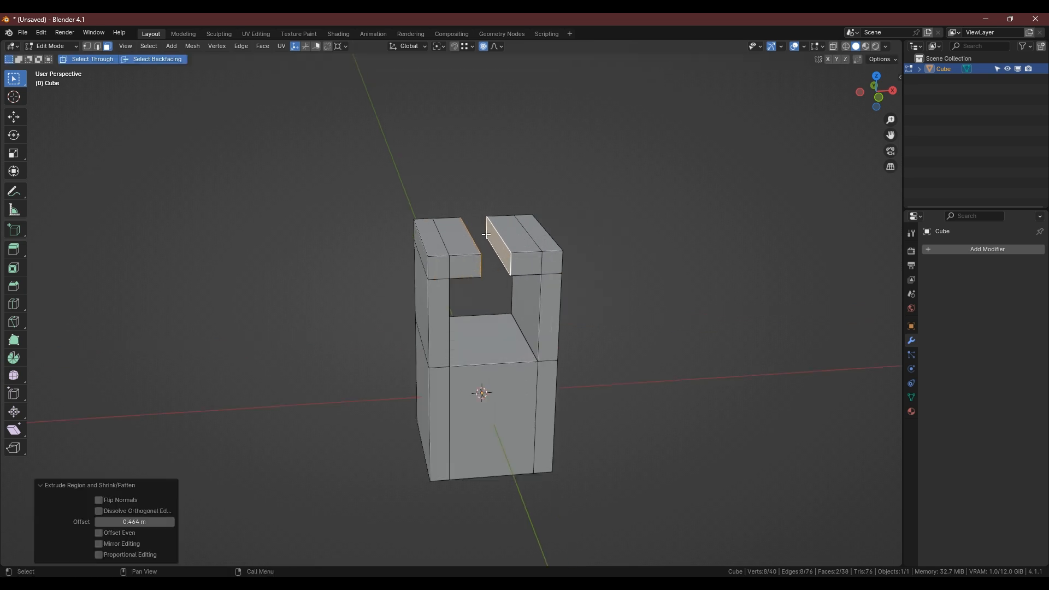
{"action": "middle_click_drag", "start_coordinate": [472, 227], "coordinate": [516, 221]}
{"action": "left_click", "coordinate": [508, 248]}
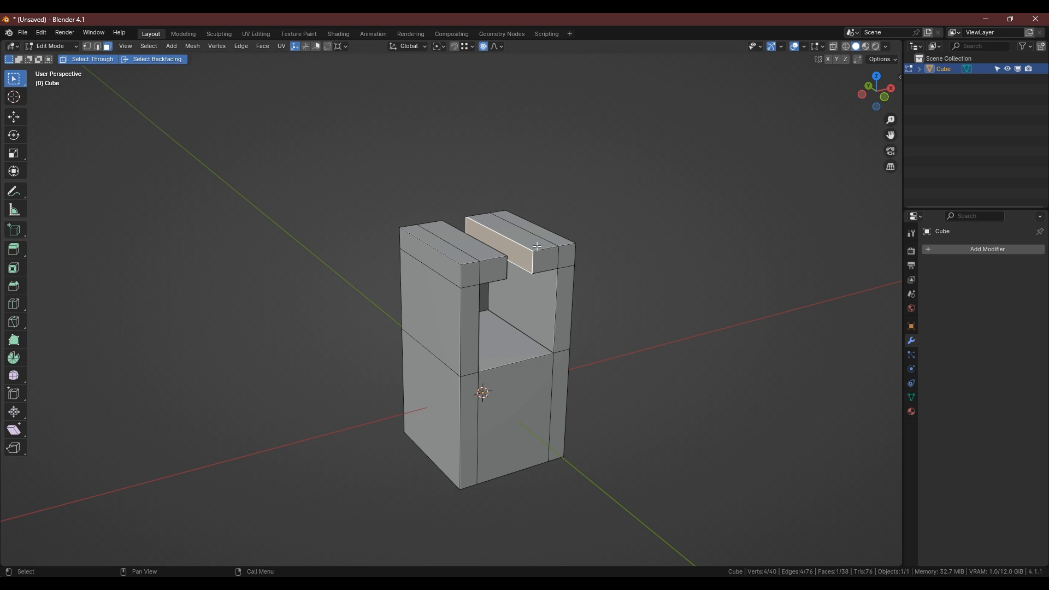
{"action": "key", "text": "g"}
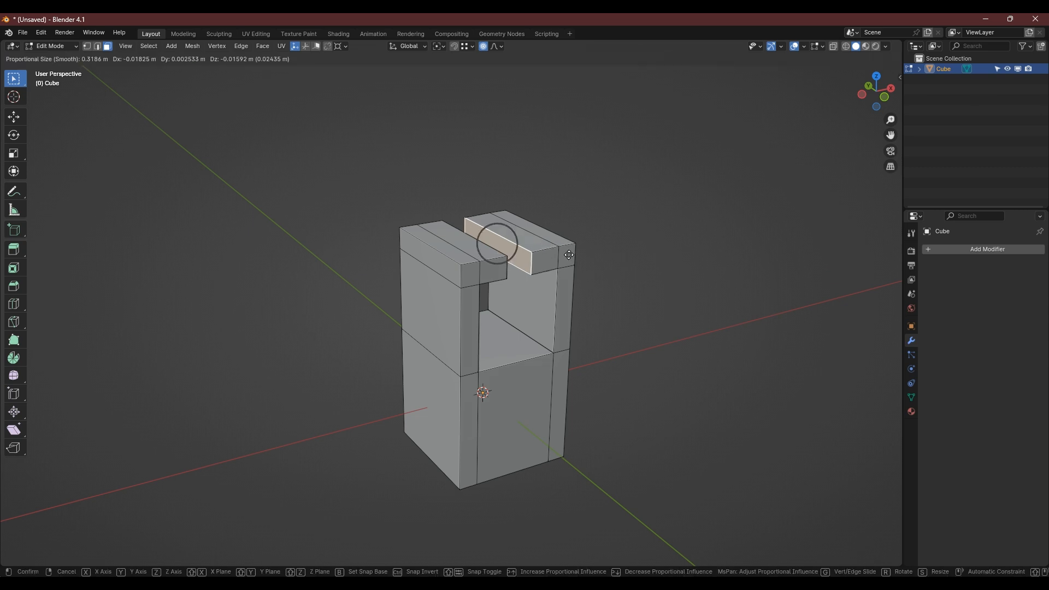
{"action": "scroll", "coordinate": [569, 230], "scroll_direction": "down", "scroll_amount": 11}
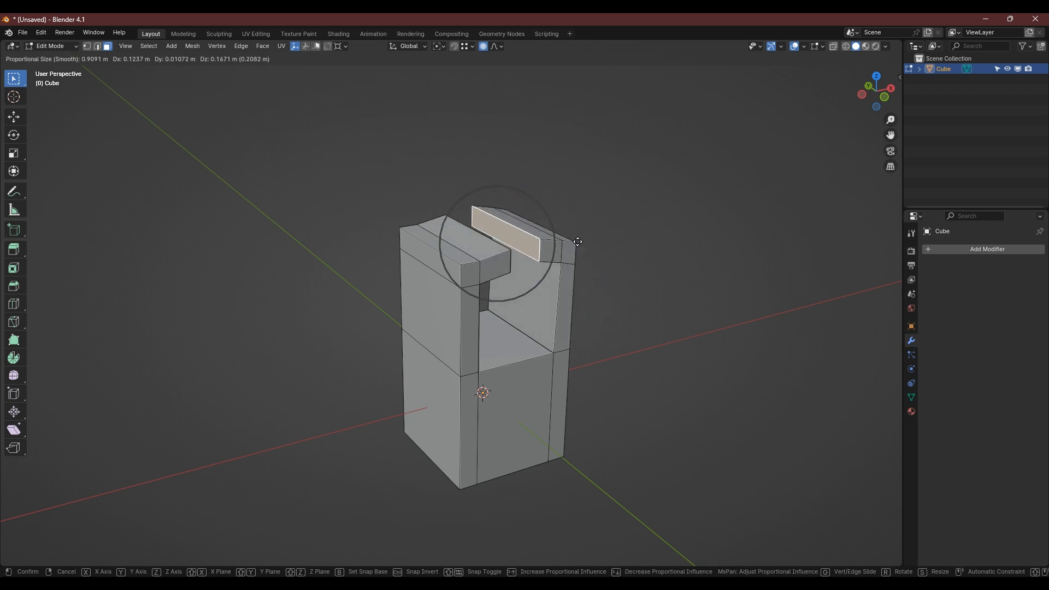
{"action": "key", "text": "x"}
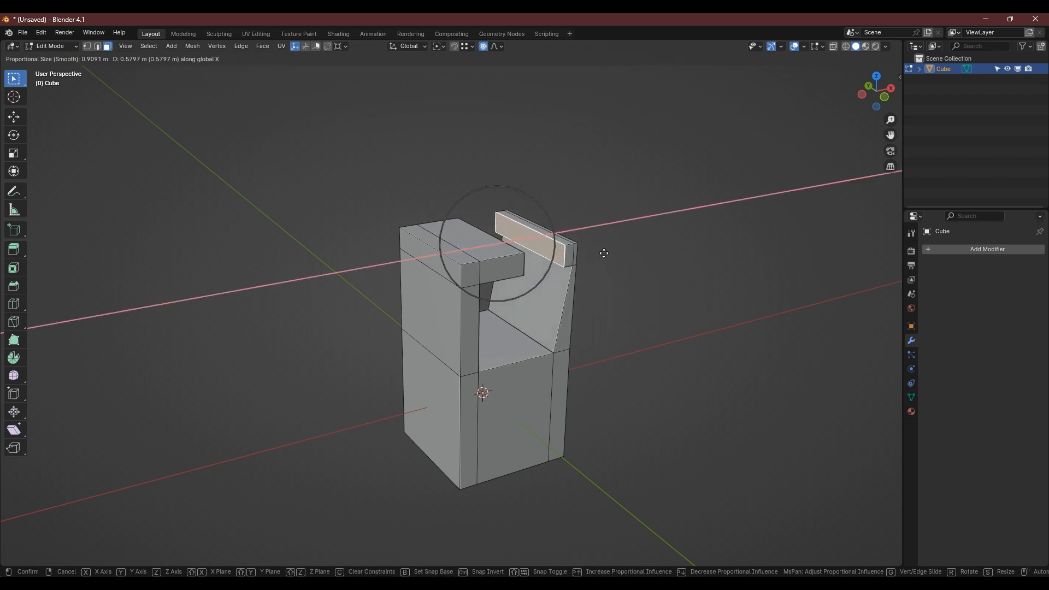
{"action": "left_click", "coordinate": [585, 252]}
Step: Restrict proportional editing to connected geometry and try moving the same end face along Z
{"action": "middle_click_drag", "start_coordinate": [507, 90], "coordinate": [483, 99]}
{"action": "left_click", "coordinate": [502, 47]}
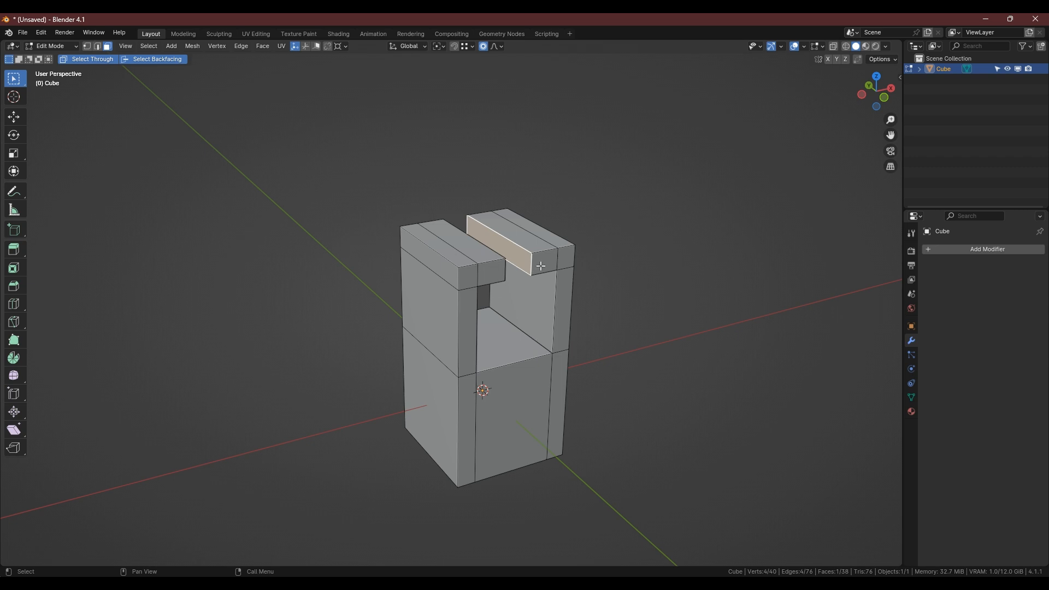
{"action": "key", "text": "g"}
{"action": "key", "text": "z"}
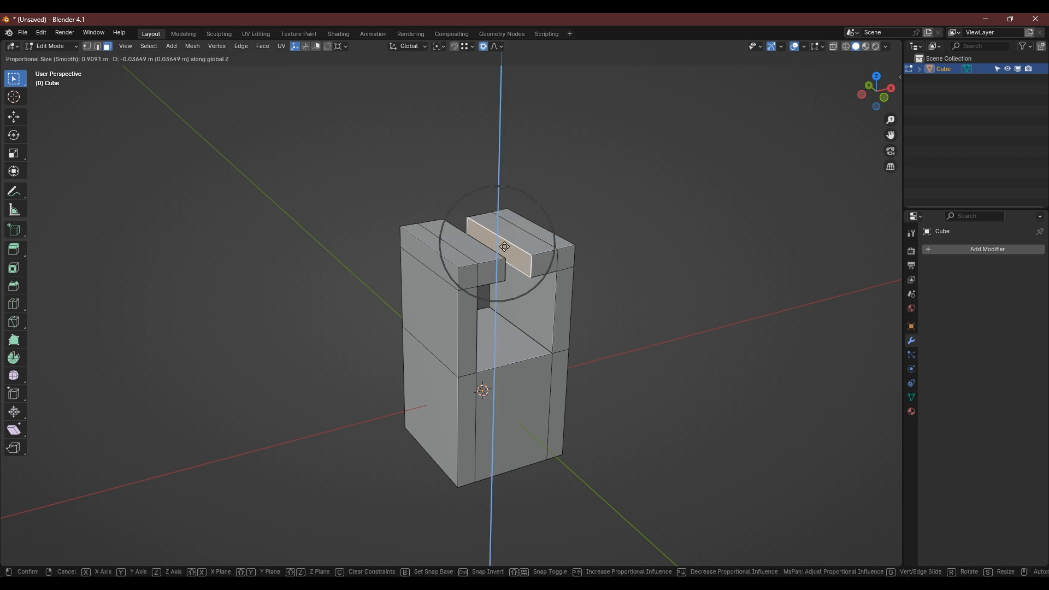
{"action": "right_click", "coordinate": [529, 232]}
Step: Try moving the end face freely while varying the influence radius up to about 10.8 m, and about -0.15 m along X with a 1.33 m radius
{"action": "key", "text": "g"}
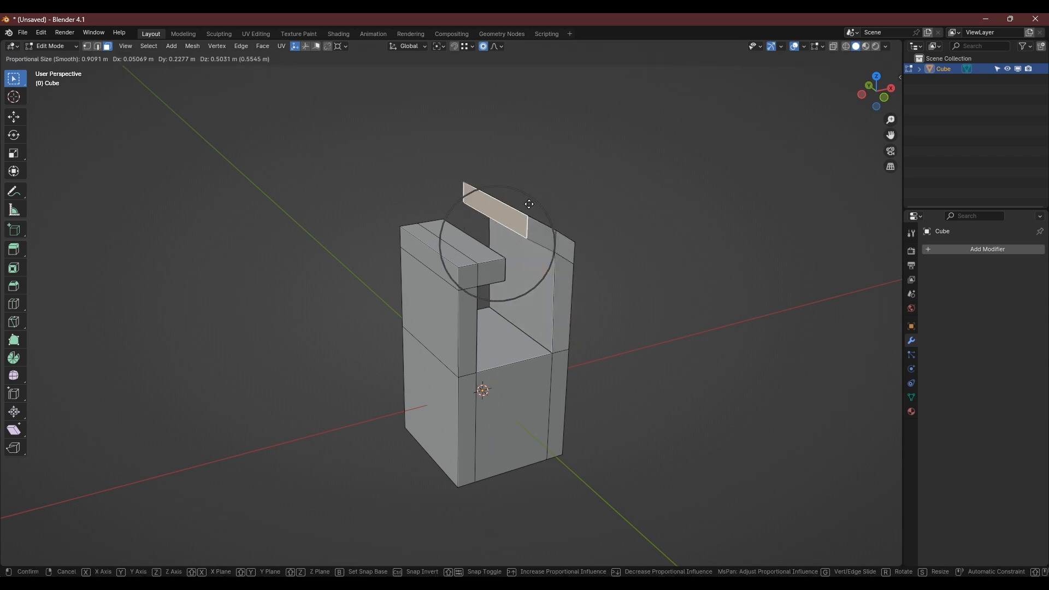
{"action": "scroll", "coordinate": [563, 232], "scroll_direction": "down", "scroll_amount": 1}
{"action": "scroll", "coordinate": [575, 246], "scroll_direction": "down", "scroll_amount": 7}
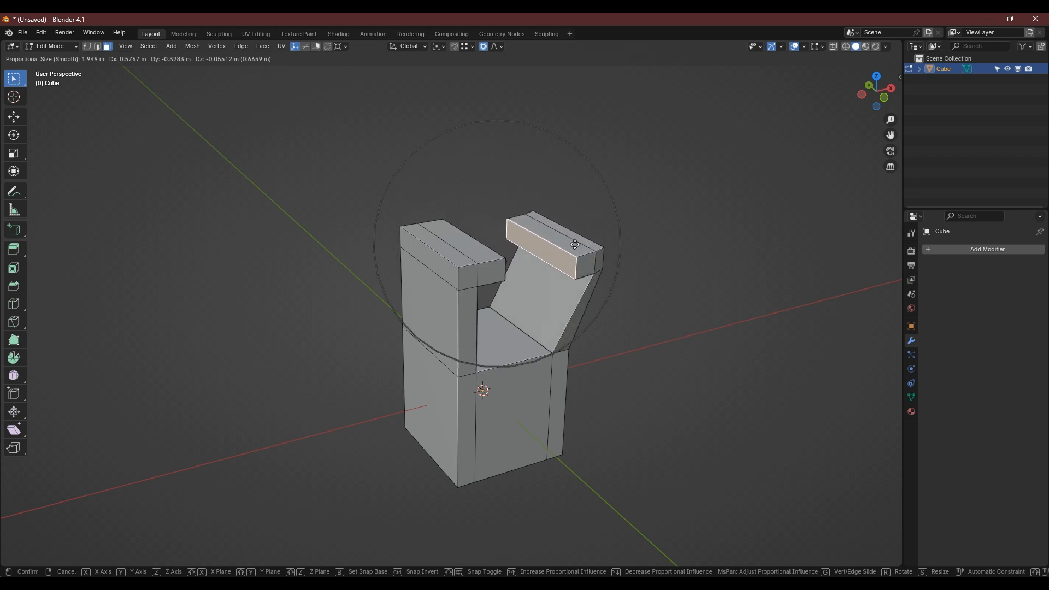
{"action": "scroll", "coordinate": [571, 236], "scroll_direction": "down", "scroll_amount": 3}
{"action": "scroll", "coordinate": [565, 233], "scroll_direction": "down", "scroll_amount": 2}
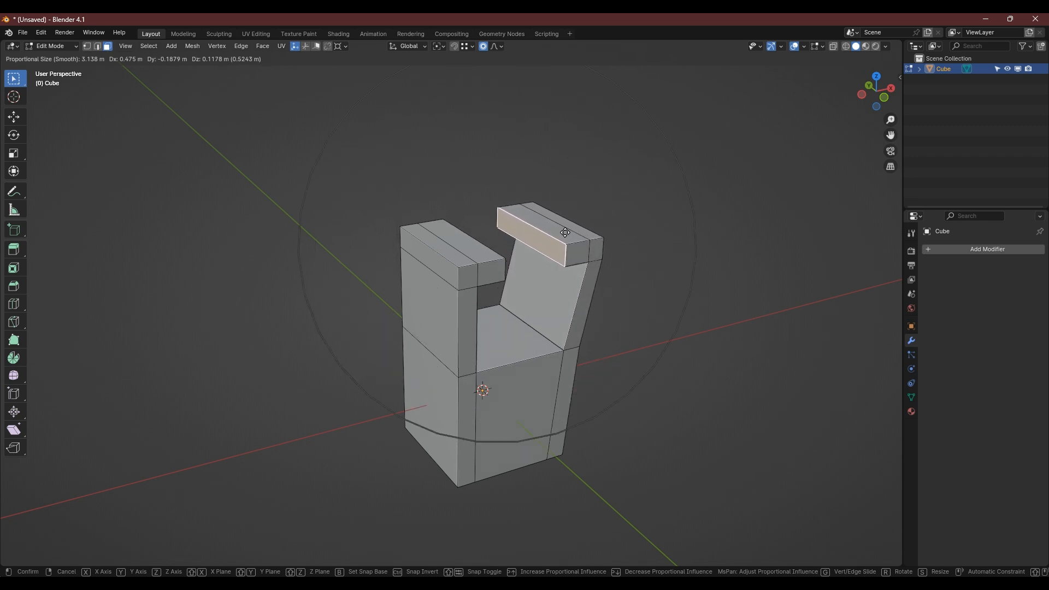
{"action": "scroll", "coordinate": [568, 262], "scroll_direction": "down", "scroll_amount": 3}
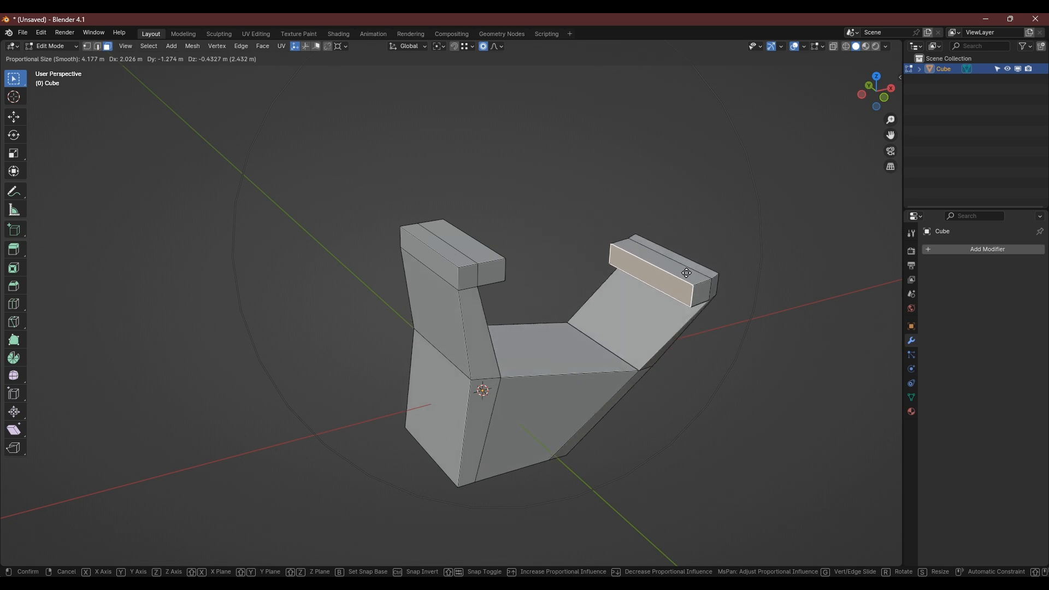
{"action": "scroll", "coordinate": [574, 335], "scroll_direction": "down", "scroll_amount": 3}
{"action": "scroll", "coordinate": [629, 262], "scroll_direction": "up", "scroll_amount": 11}
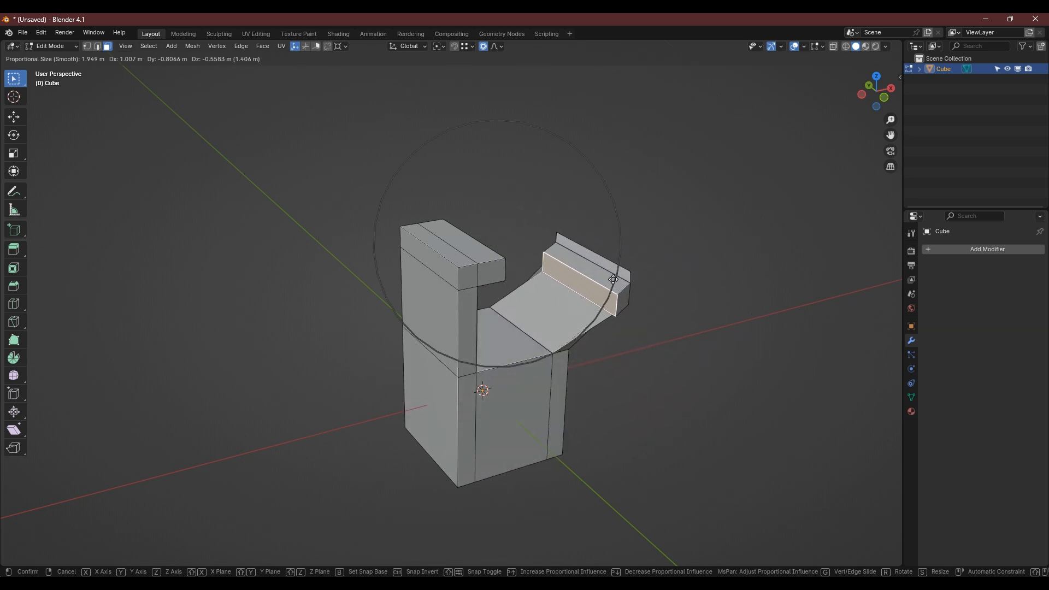
{"action": "scroll", "coordinate": [616, 278], "scroll_direction": "down", "scroll_amount": 9}
{"action": "scroll", "coordinate": [613, 278], "scroll_direction": "down", "scroll_amount": 5}
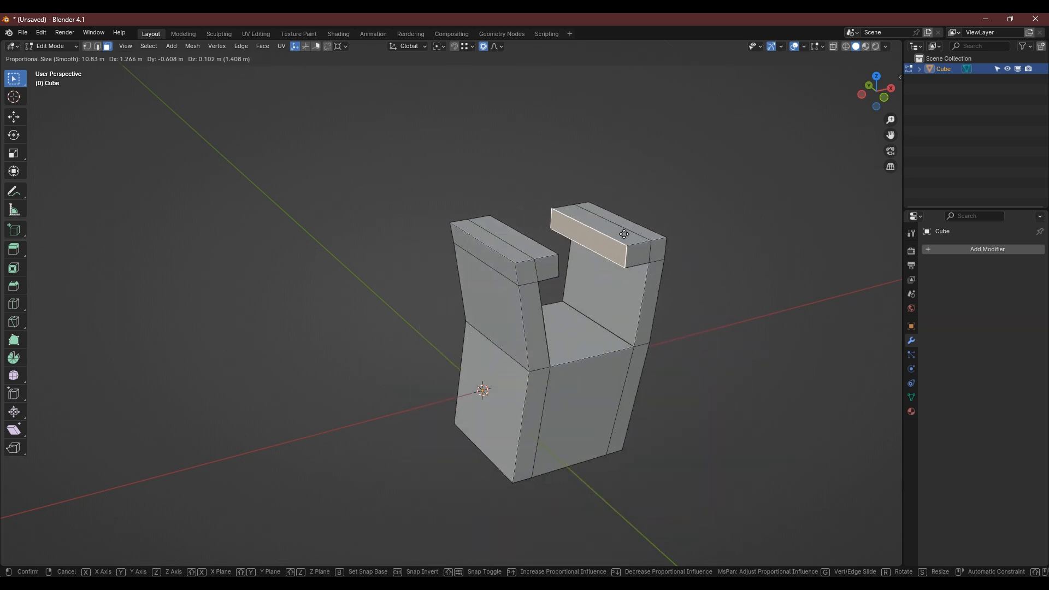
{"action": "scroll", "coordinate": [590, 241], "scroll_direction": "up", "scroll_amount": 15}
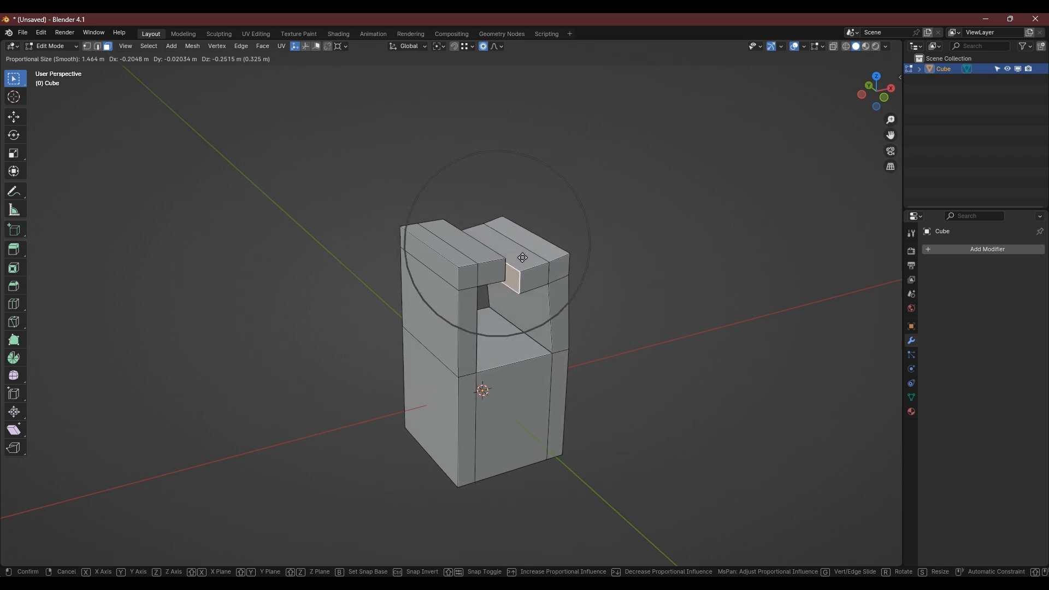
{"action": "key", "text": "x"}
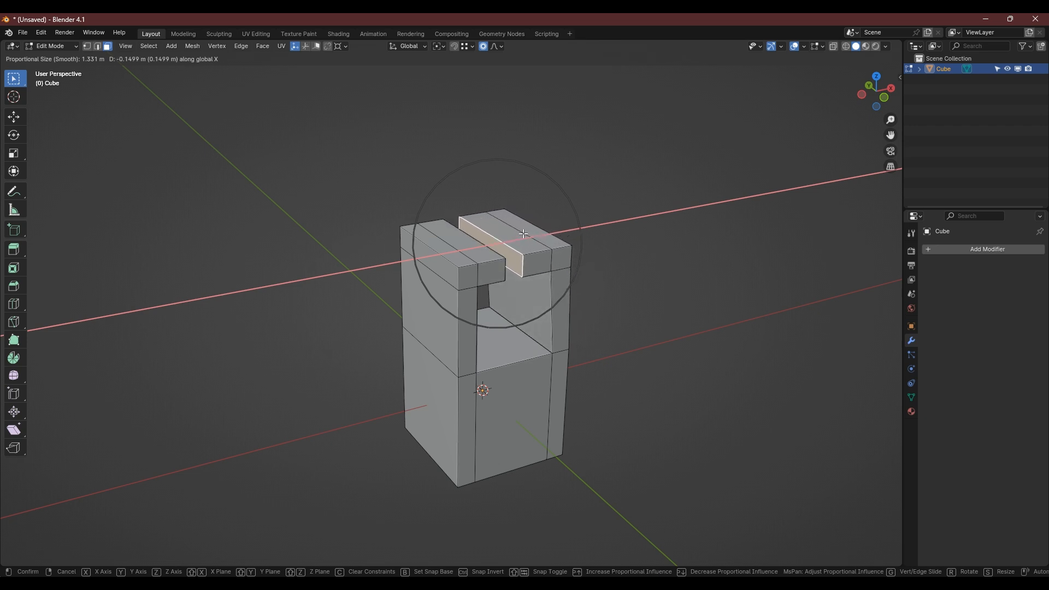
{"action": "left_click", "coordinate": [523, 234]}
Step: Open the proportional falloff options and examine the gap between the two arms from several sides
{"action": "middle_click_drag", "start_coordinate": [524, 234], "coordinate": [462, 148]}
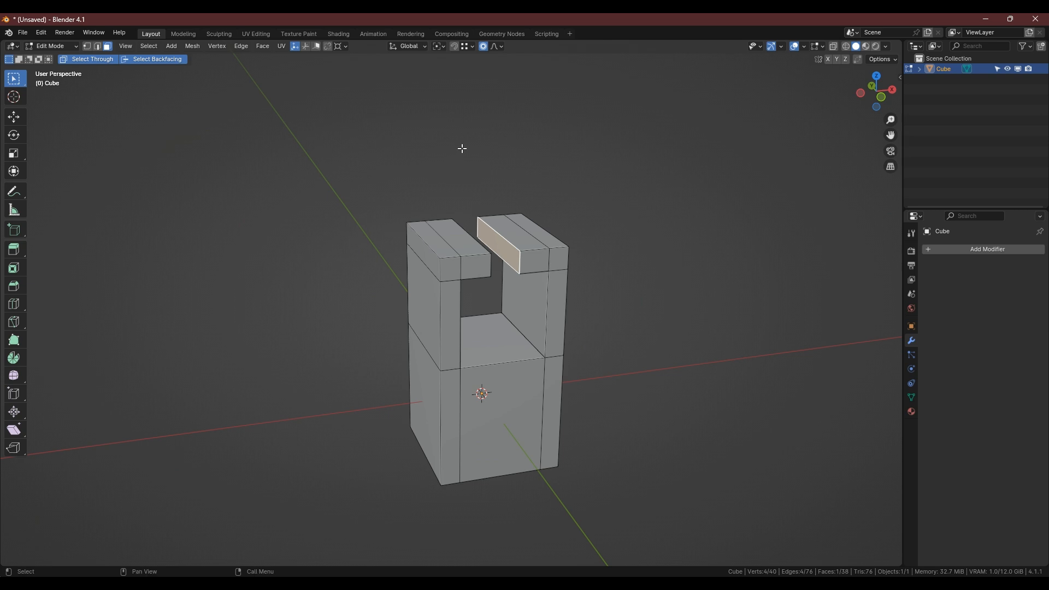
{"action": "left_click", "coordinate": [499, 44]}
{"action": "middle_click_drag", "start_coordinate": [553, 240], "coordinate": [476, 281]}
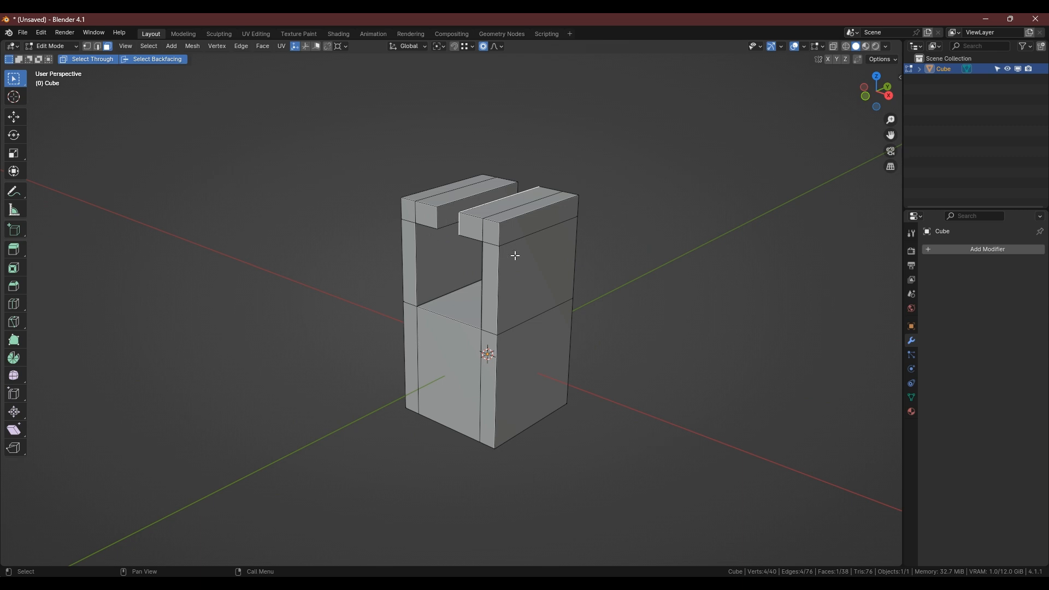
{"action": "middle_click_drag", "start_coordinate": [515, 255], "coordinate": [475, 93]}
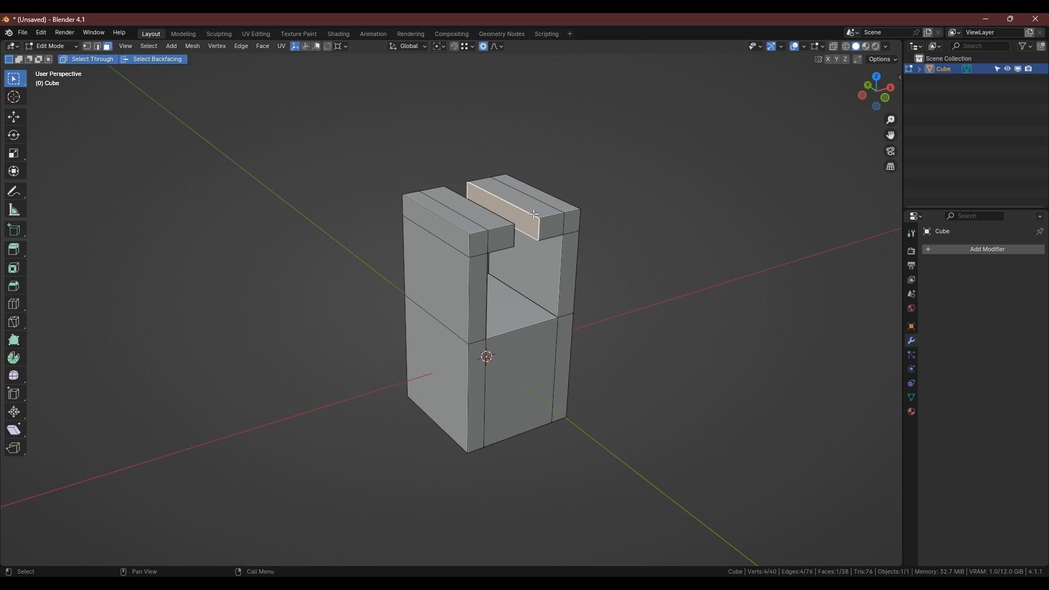
{"action": "middle_click_drag", "start_coordinate": [503, 219], "coordinate": [552, 261]}
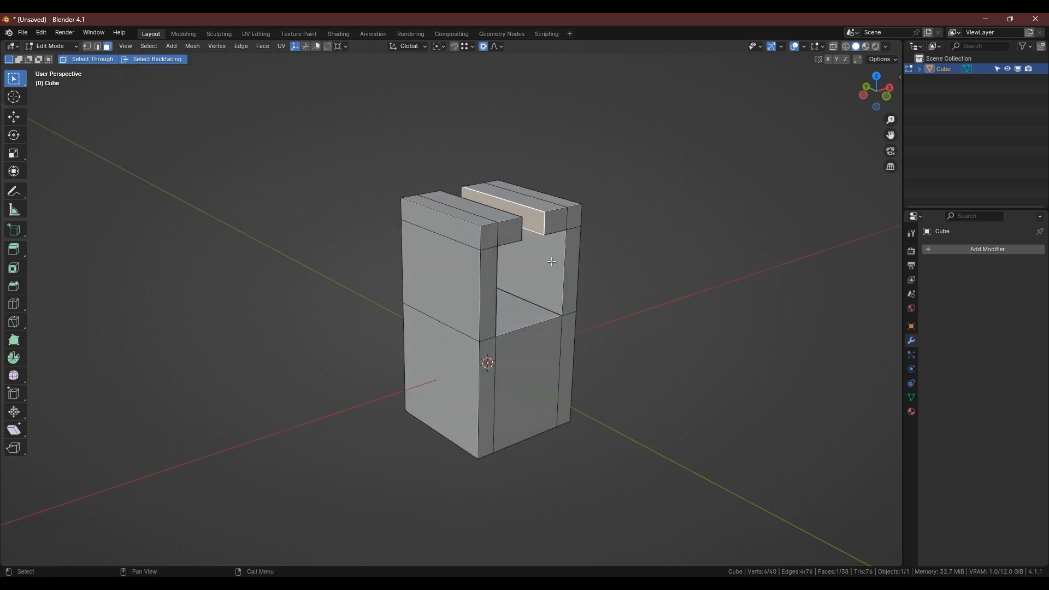